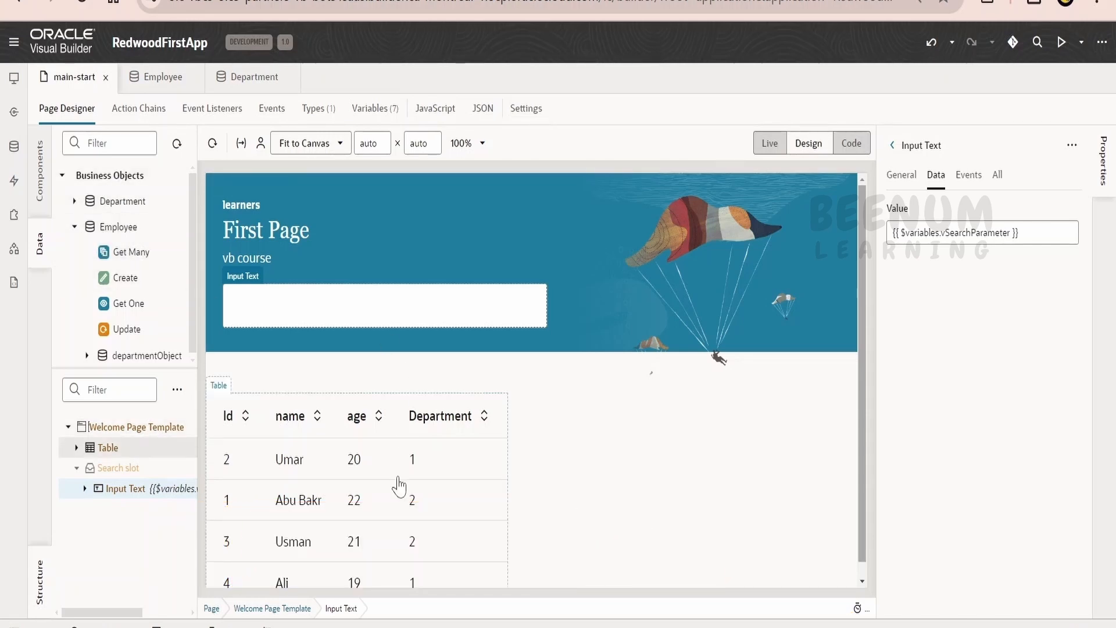
Delete the employee table from the page together with its employeeListSDP variable, and check the page's variable list.
click(355, 110)
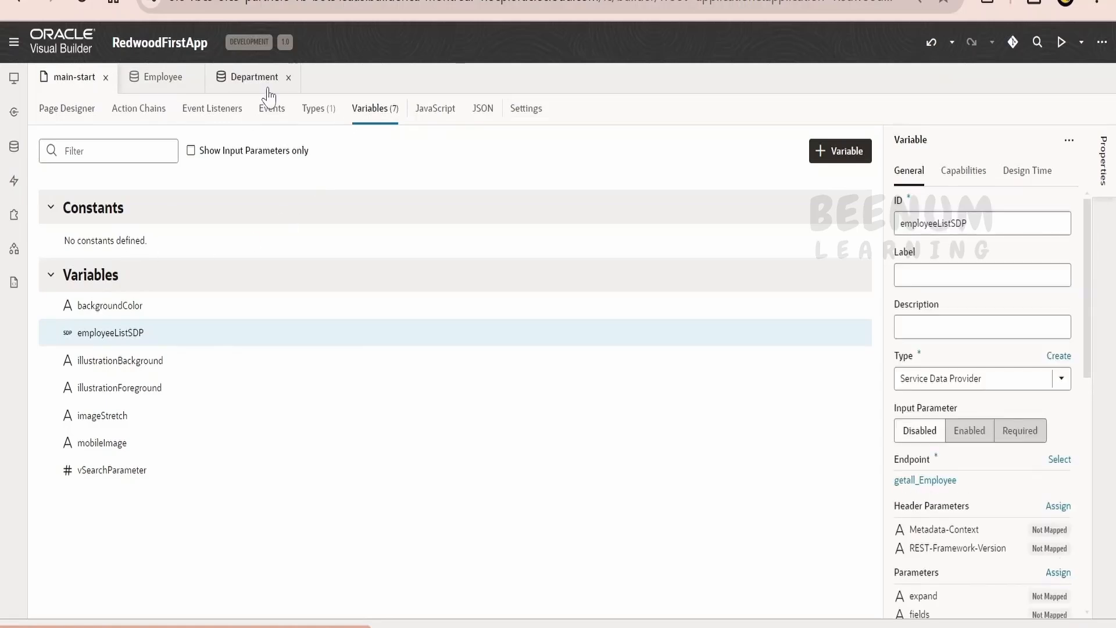
click(71, 109)
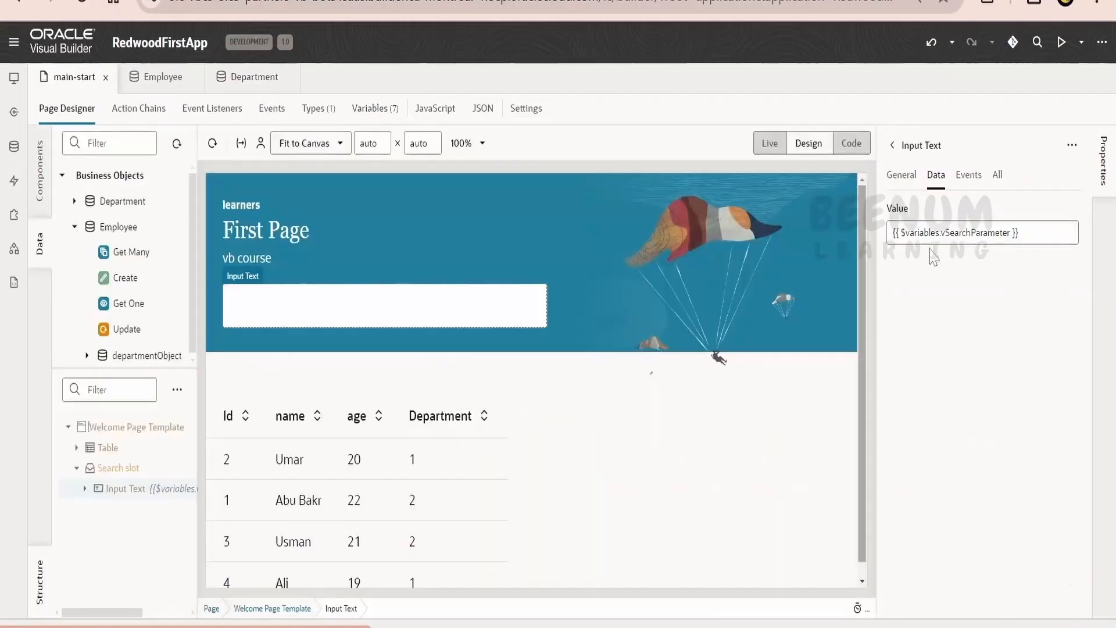
click(448, 489)
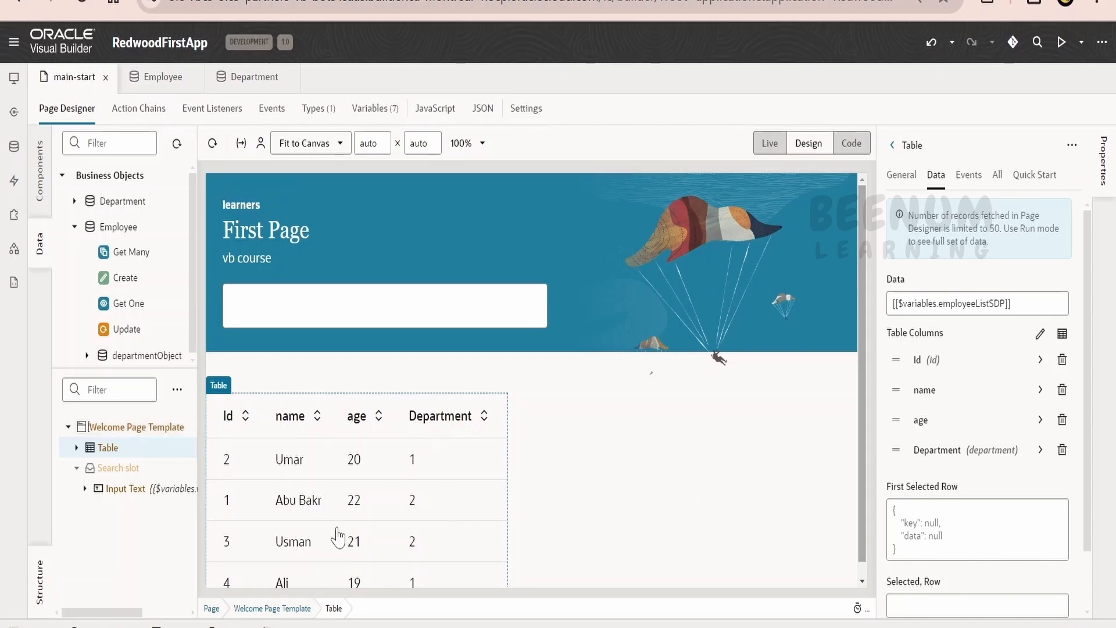
right_click(350, 469)
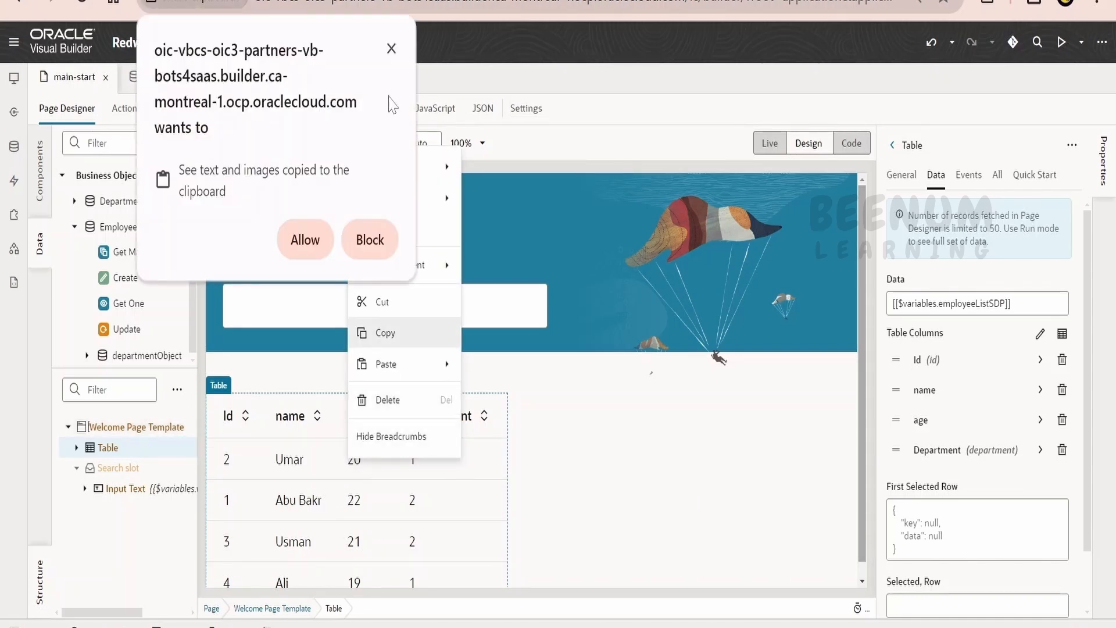
click(391, 48)
click(385, 402)
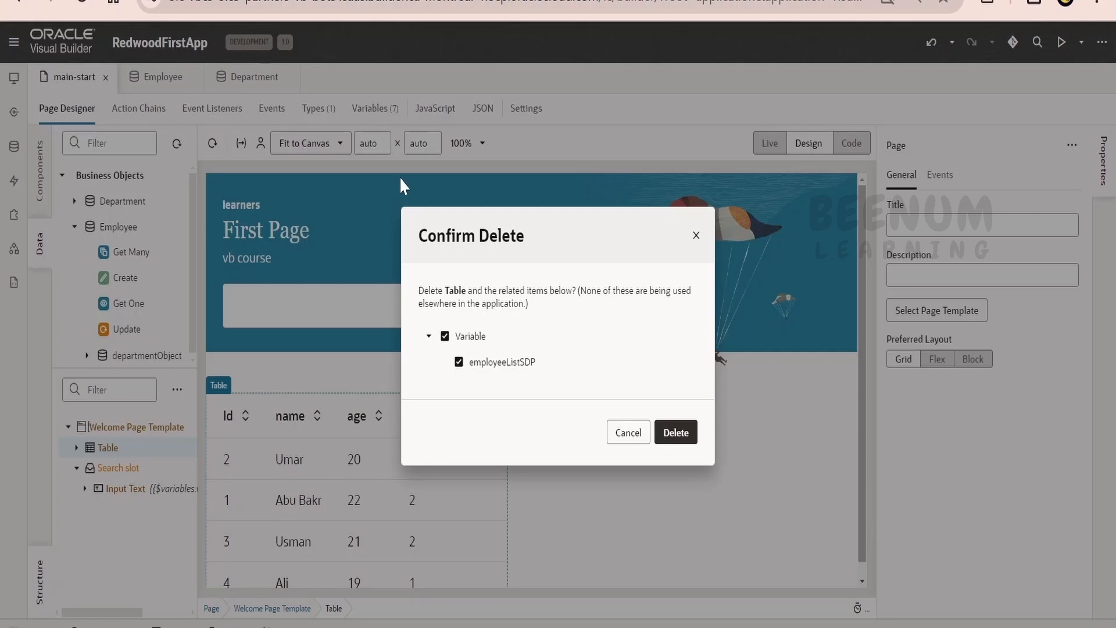
click(674, 435)
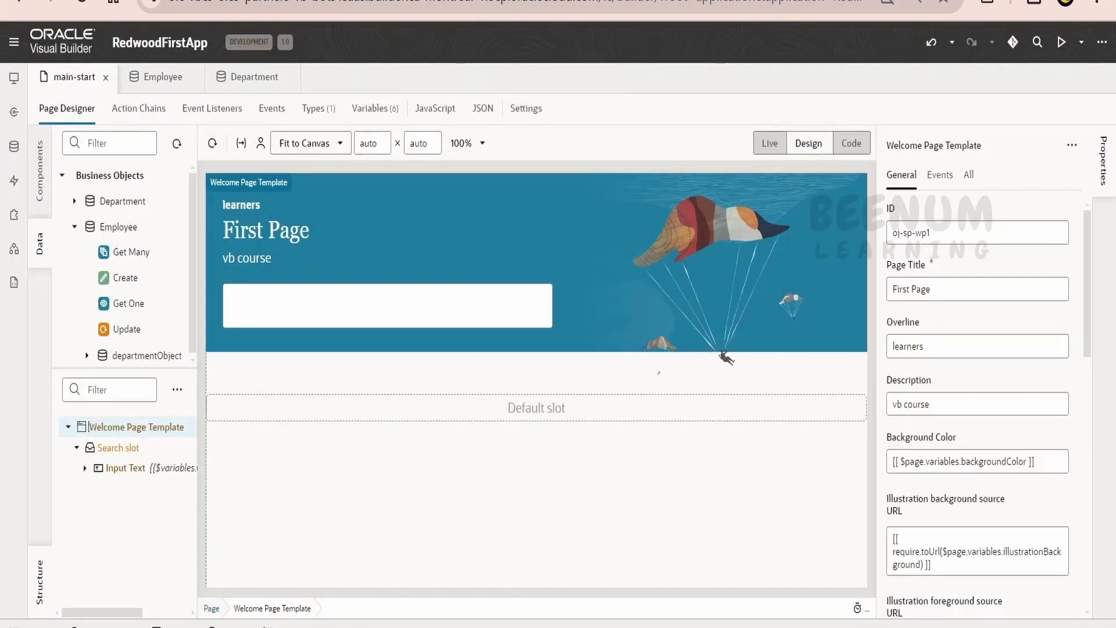
click(374, 108)
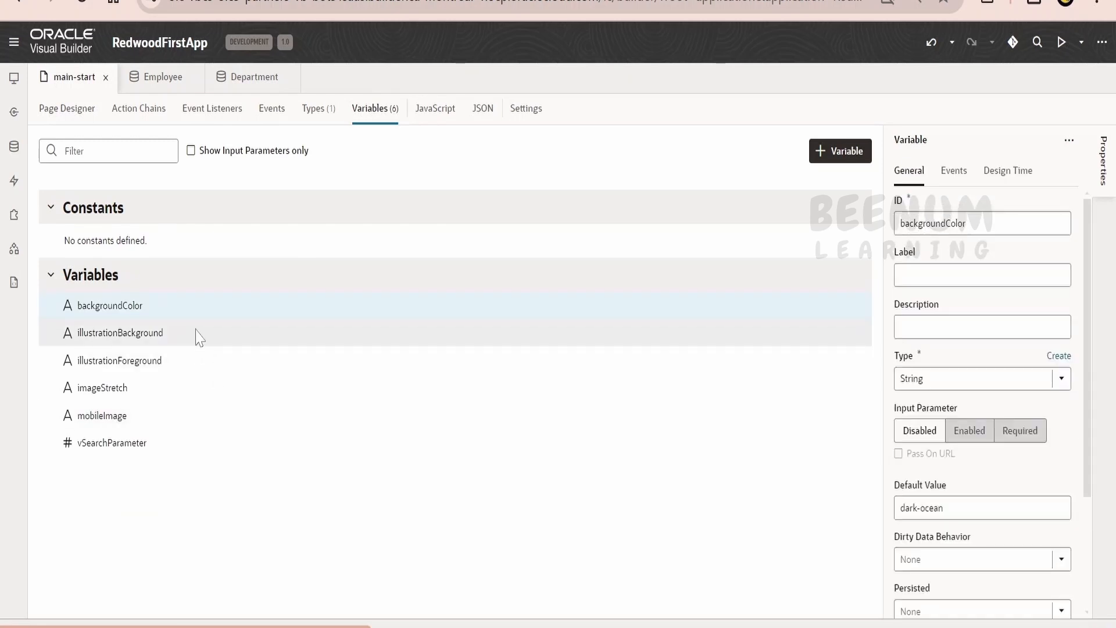
click(79, 109)
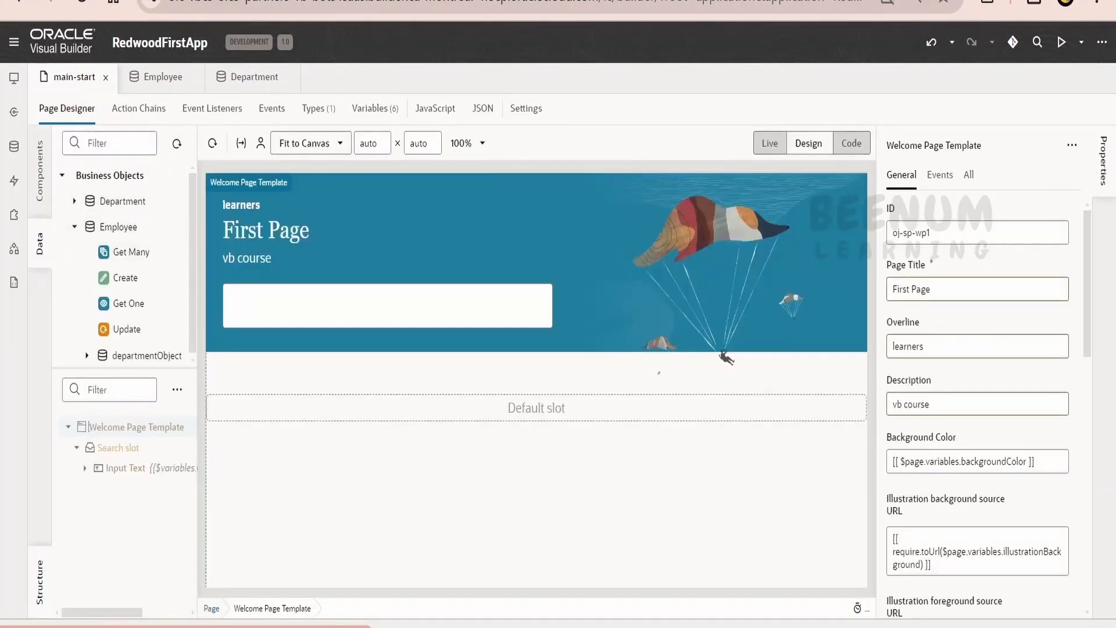
Find the Table component by filtering for "tab" and add it to the Welcome Page Template.
click(45, 164)
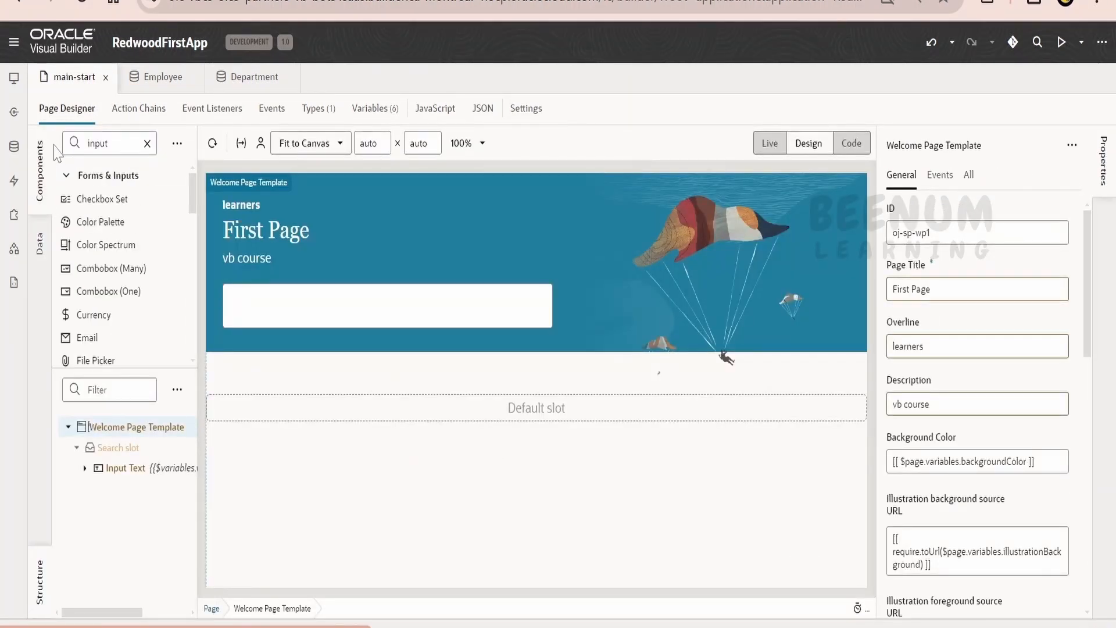
click(147, 144)
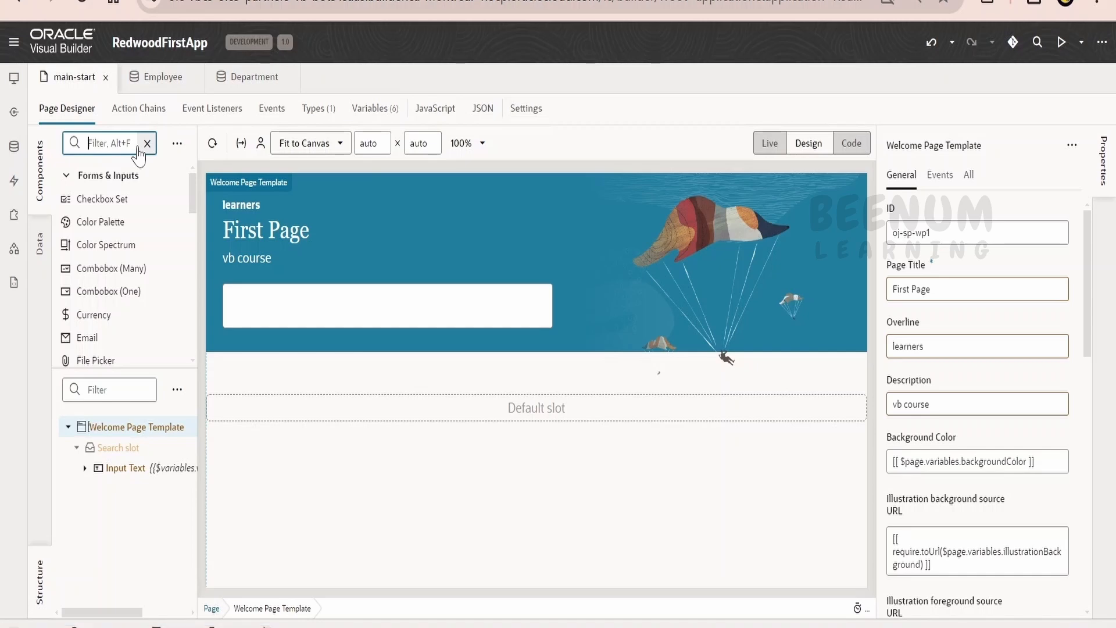
text(tab)
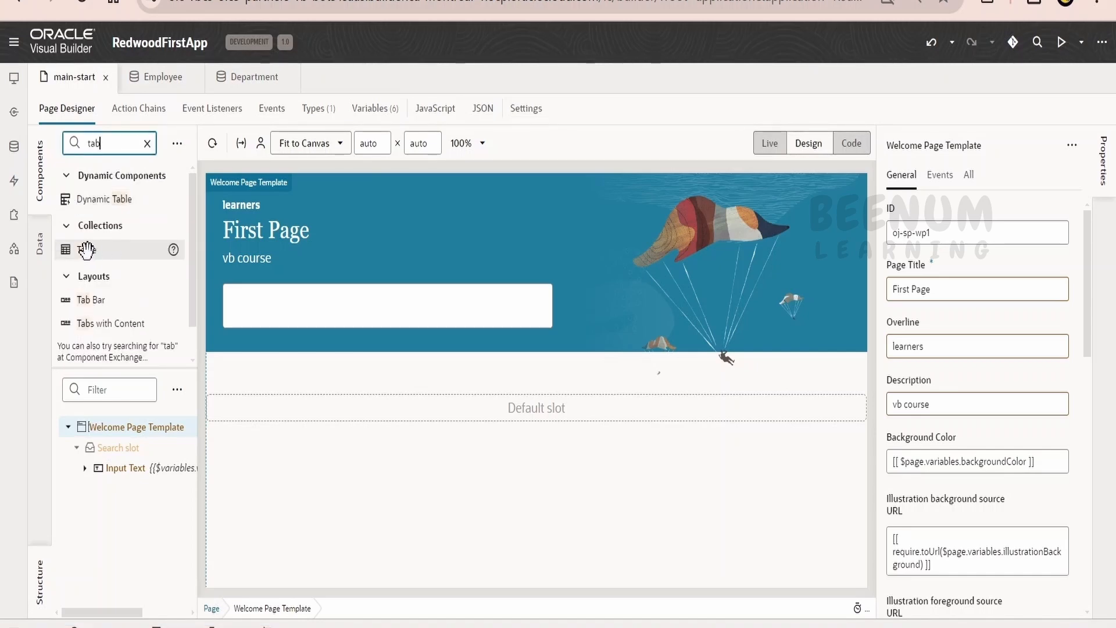
drag(86, 249, 100, 430)
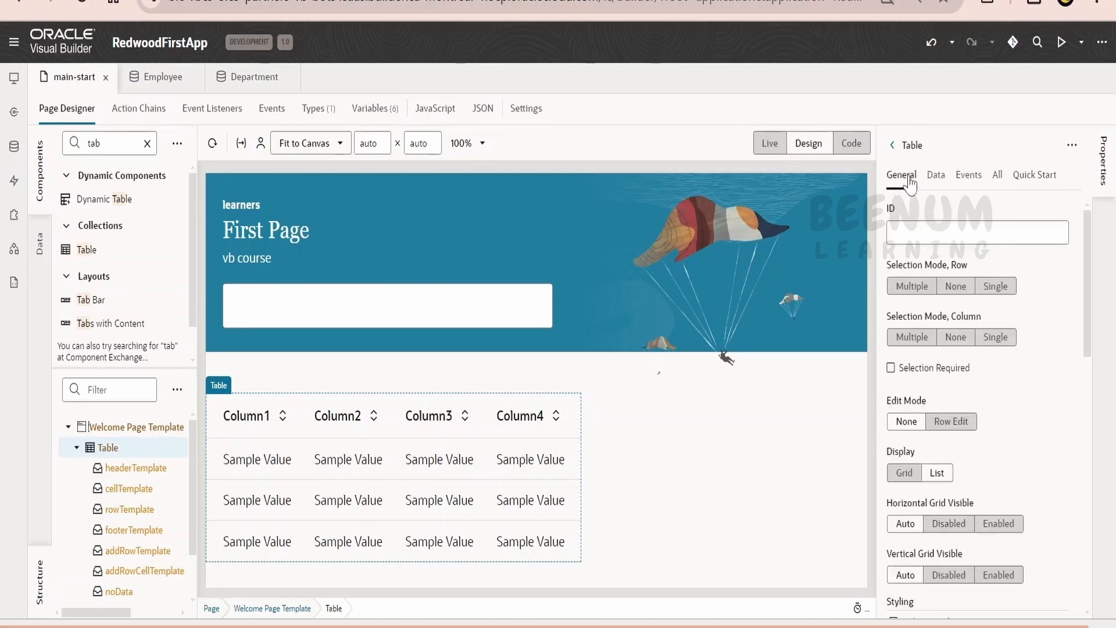
Start adding data to the new table with the Employee business object as its source.
click(936, 182)
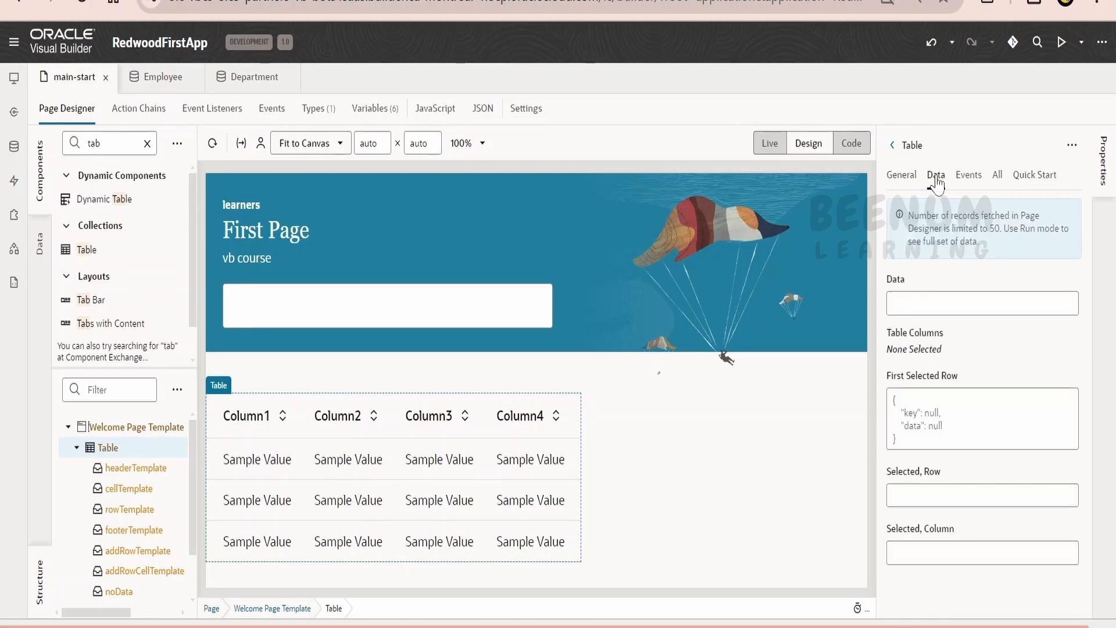
click(982, 181)
click(1048, 176)
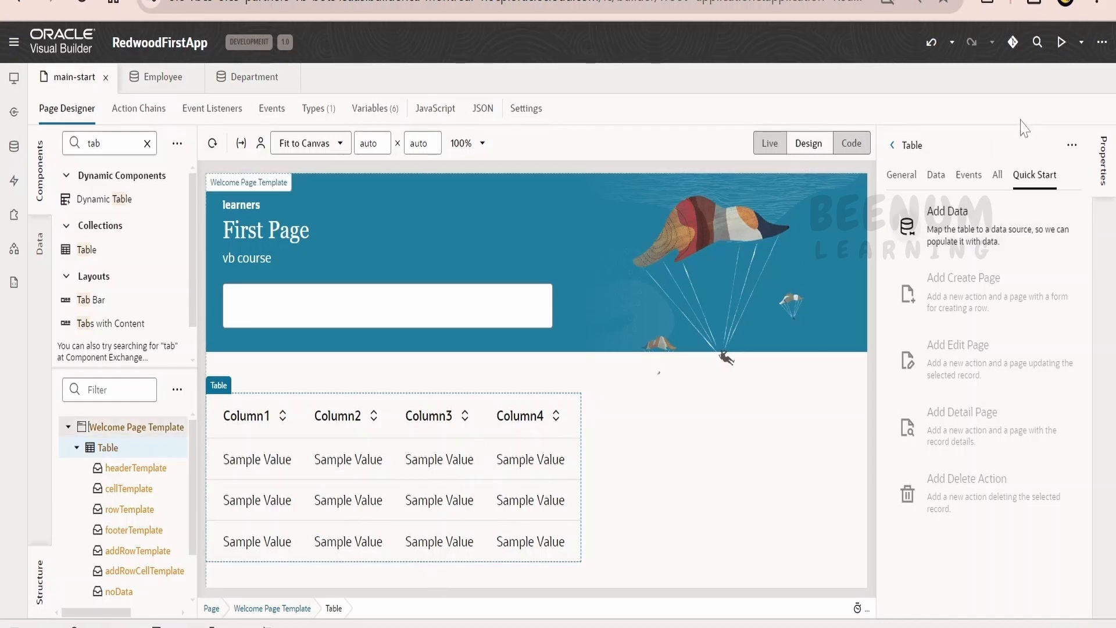
click(1004, 226)
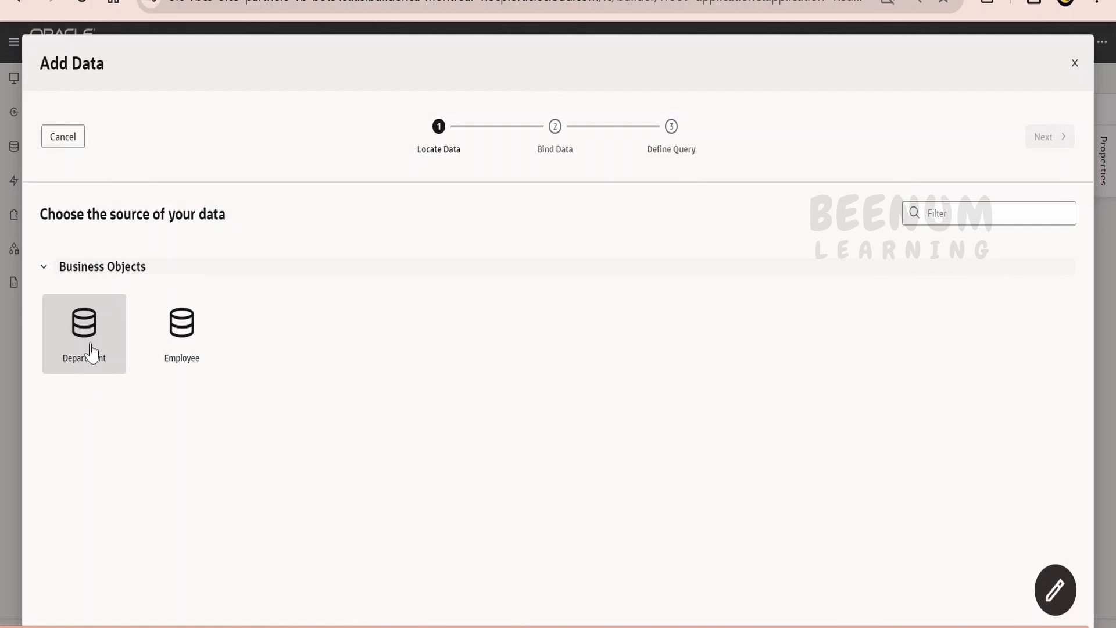
click(173, 336)
click(1050, 138)
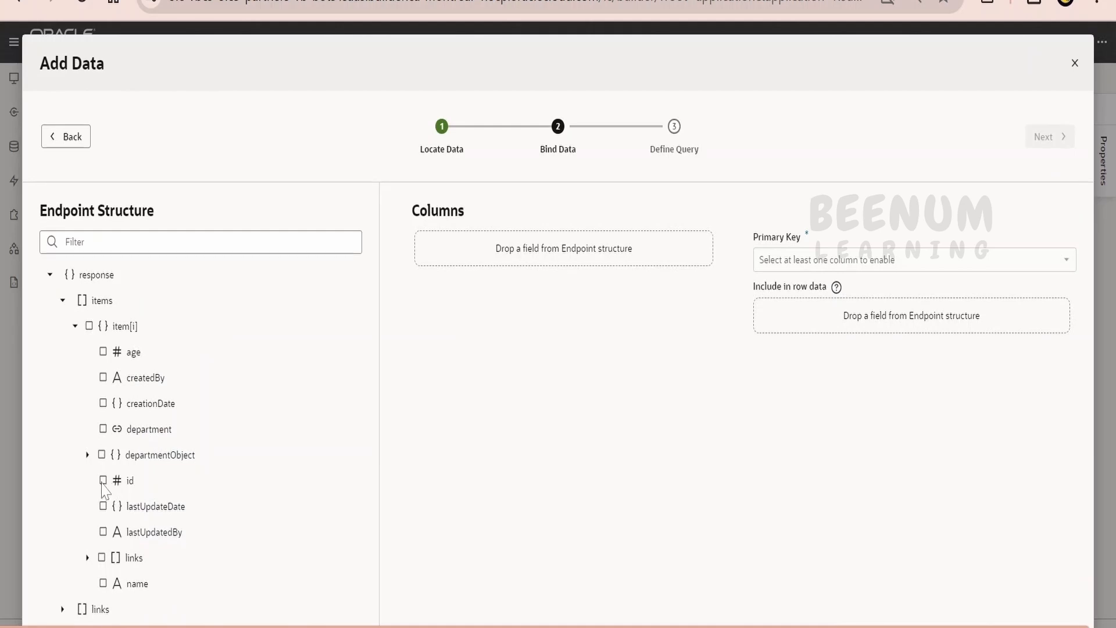
Bind the id, name, age and department fields as the table's columns and proceed to the query definition.
click(102, 481)
click(103, 584)
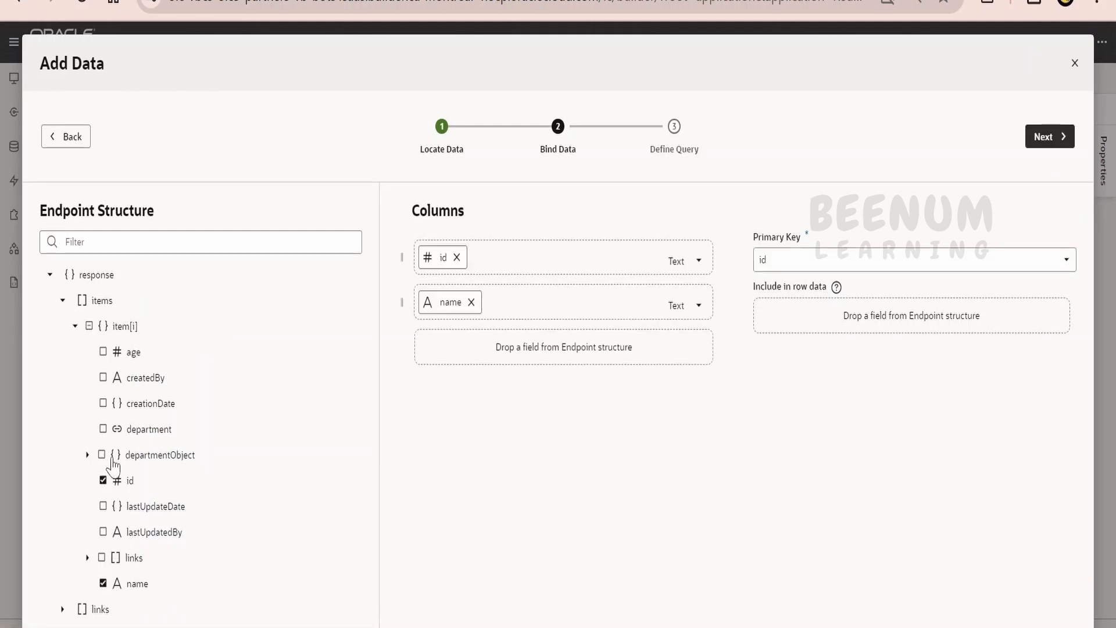
click(103, 351)
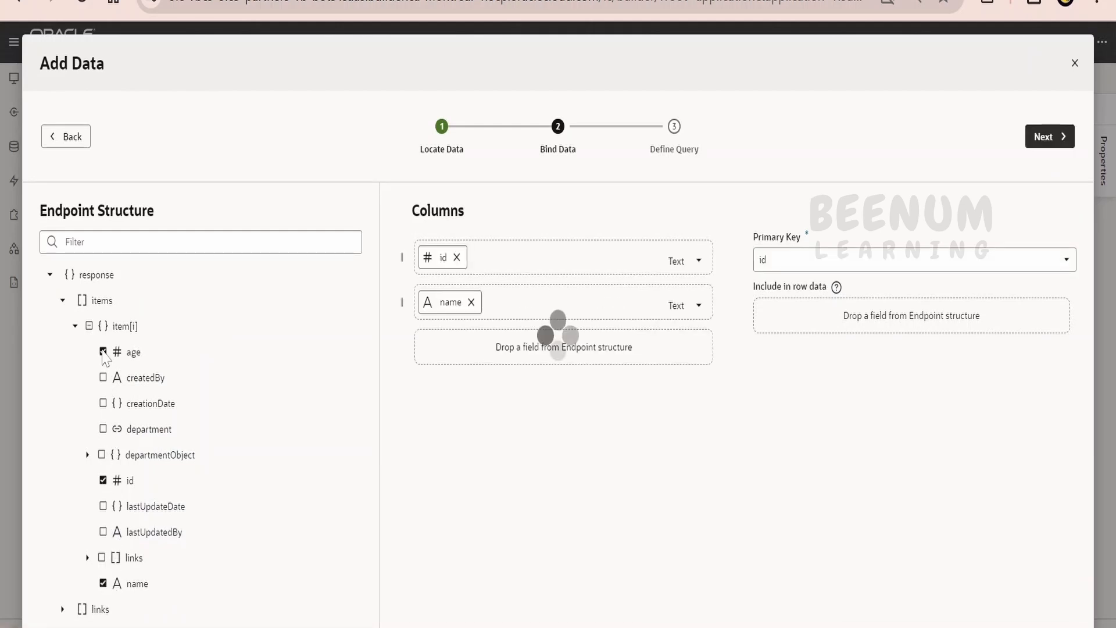
click(103, 429)
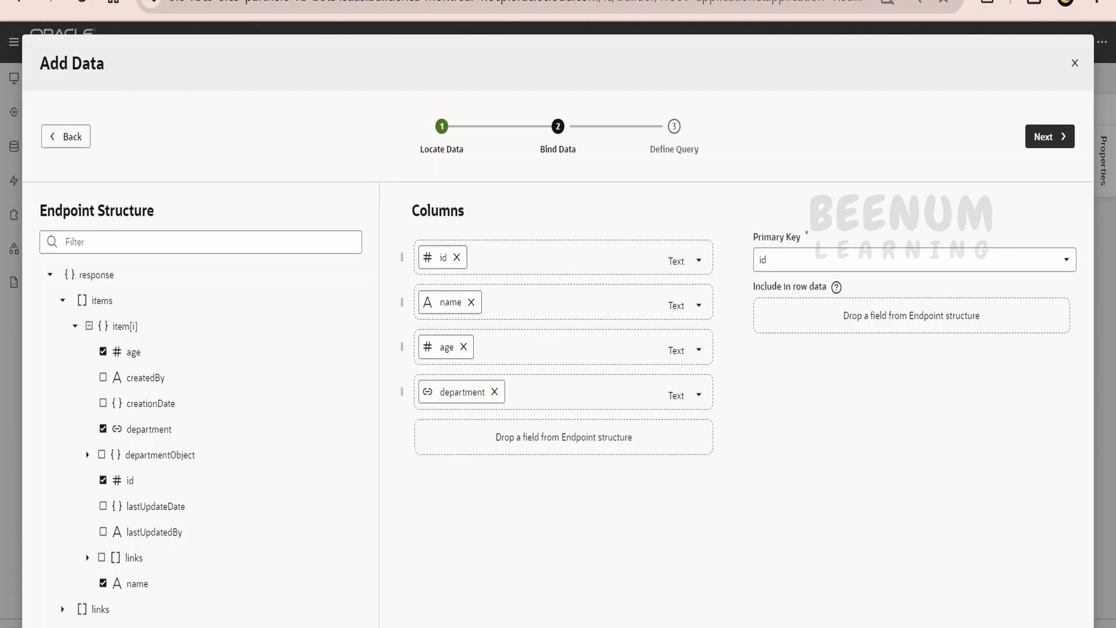
click(1045, 139)
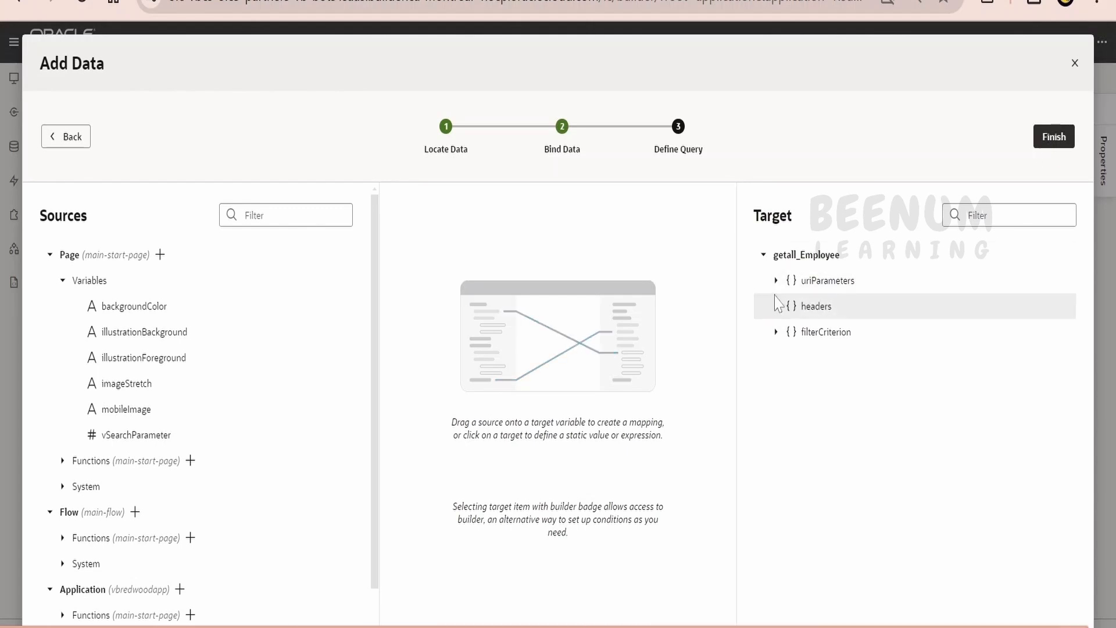
Add a filterCriterion condition on the id attribute with the operator equals ($eq).
click(777, 332)
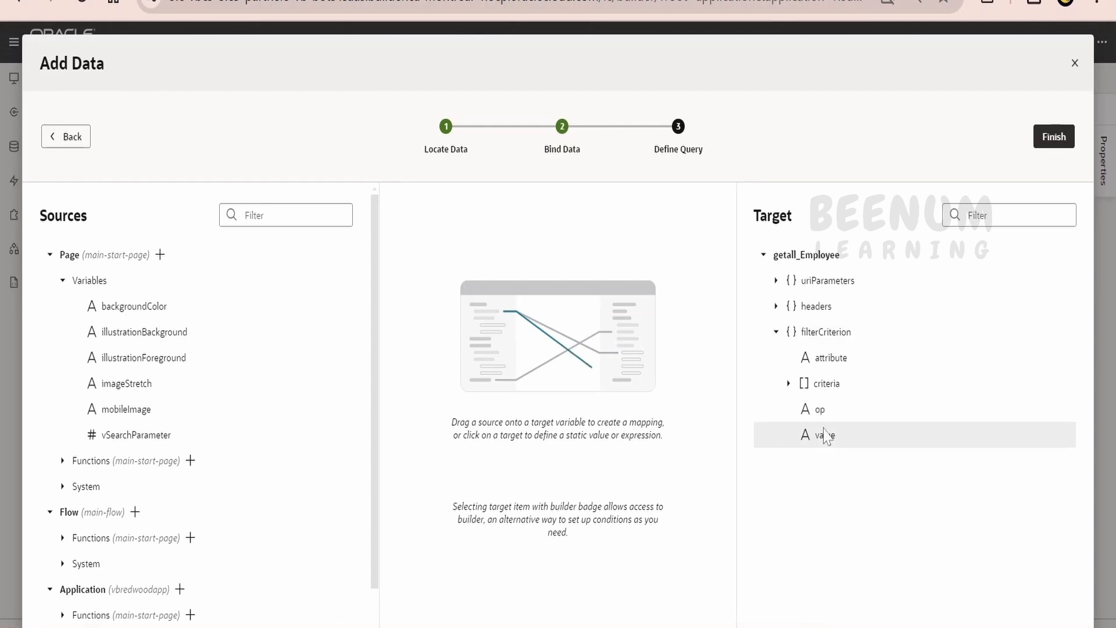
click(836, 337)
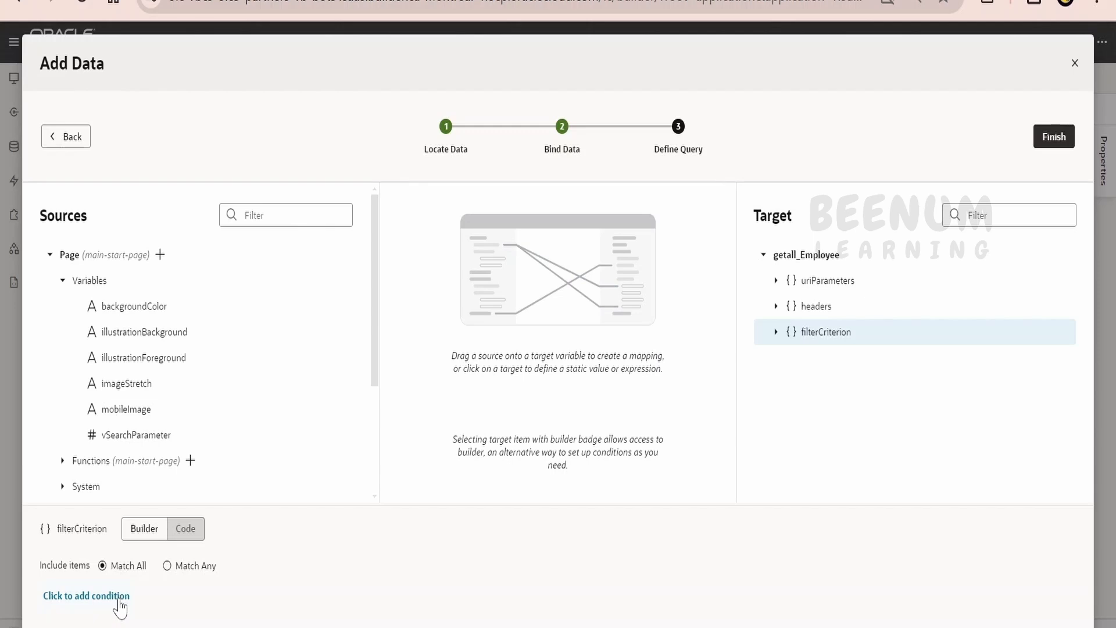
click(67, 596)
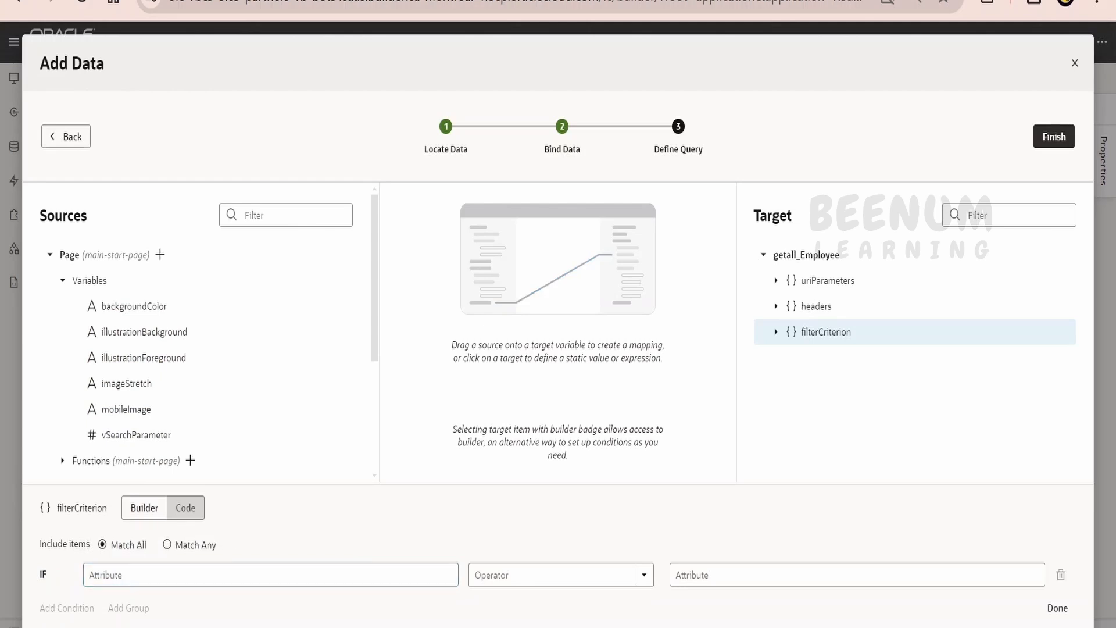
click(96, 401)
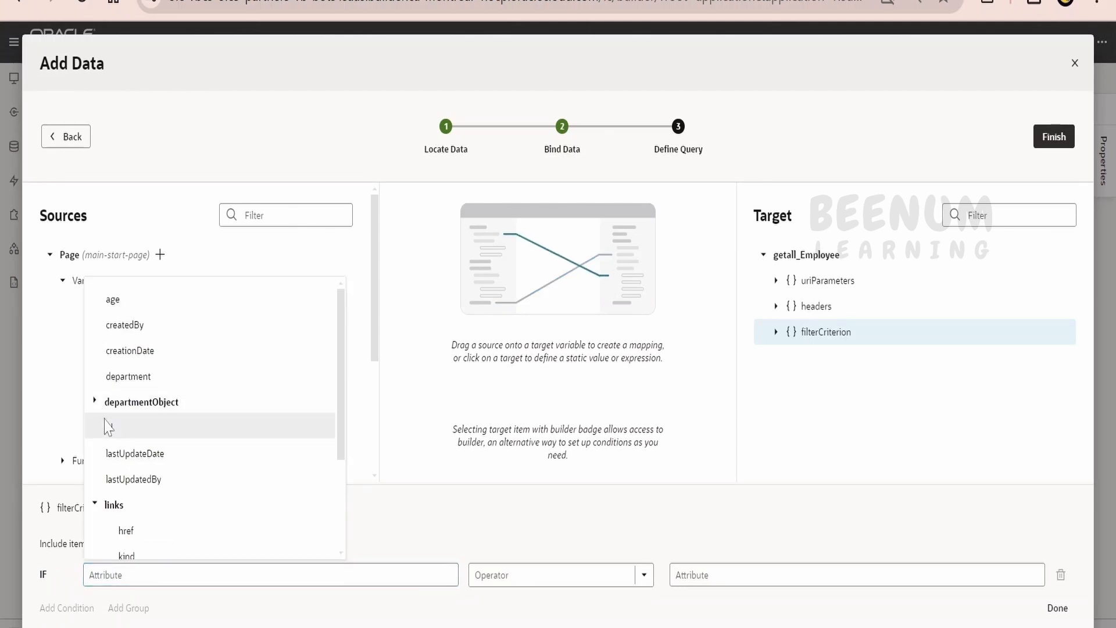
click(109, 428)
click(558, 575)
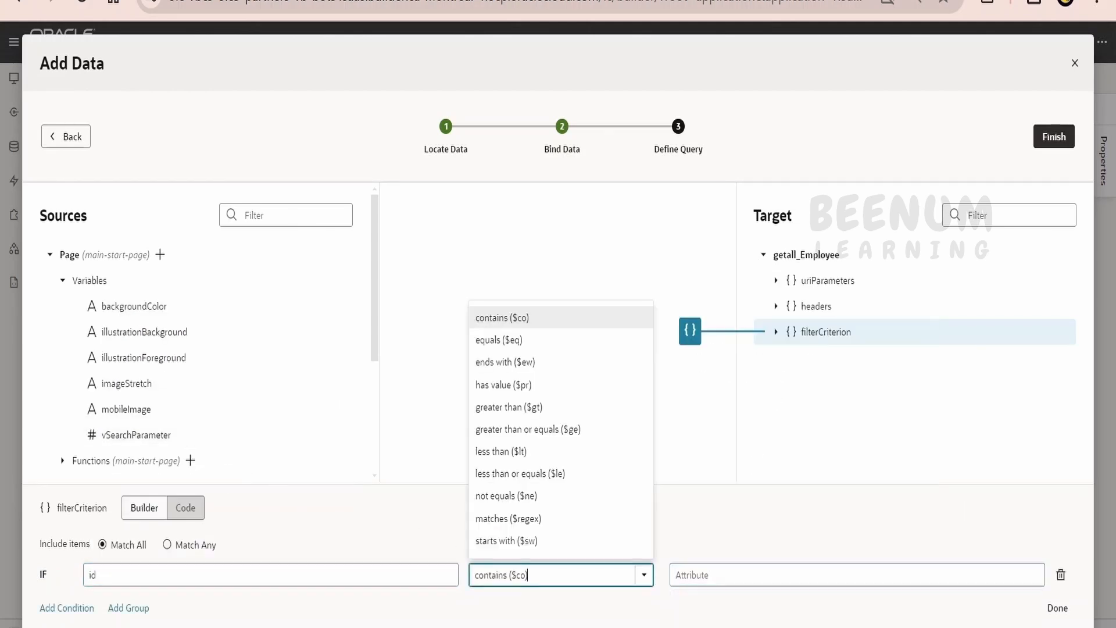
click(499, 340)
Compare the condition's id against $variables.vSearchParameter and finish adding the data to the table.
click(750, 575)
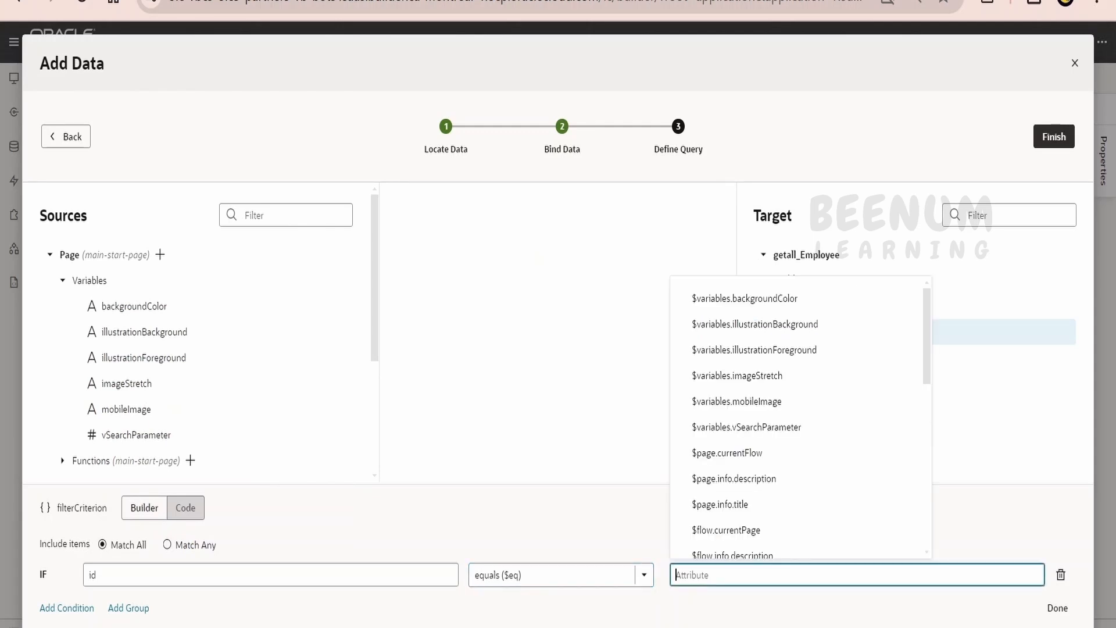
scroll(755, 551, down, 2)
scroll(754, 552, down, 5)
scroll(756, 543, up, 7)
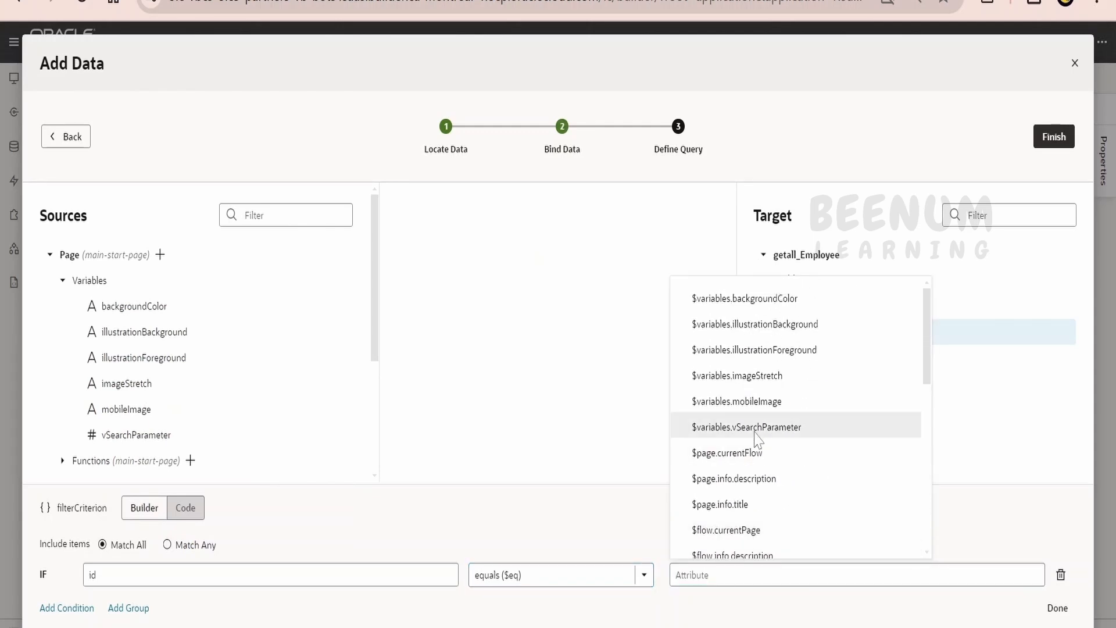
click(756, 439)
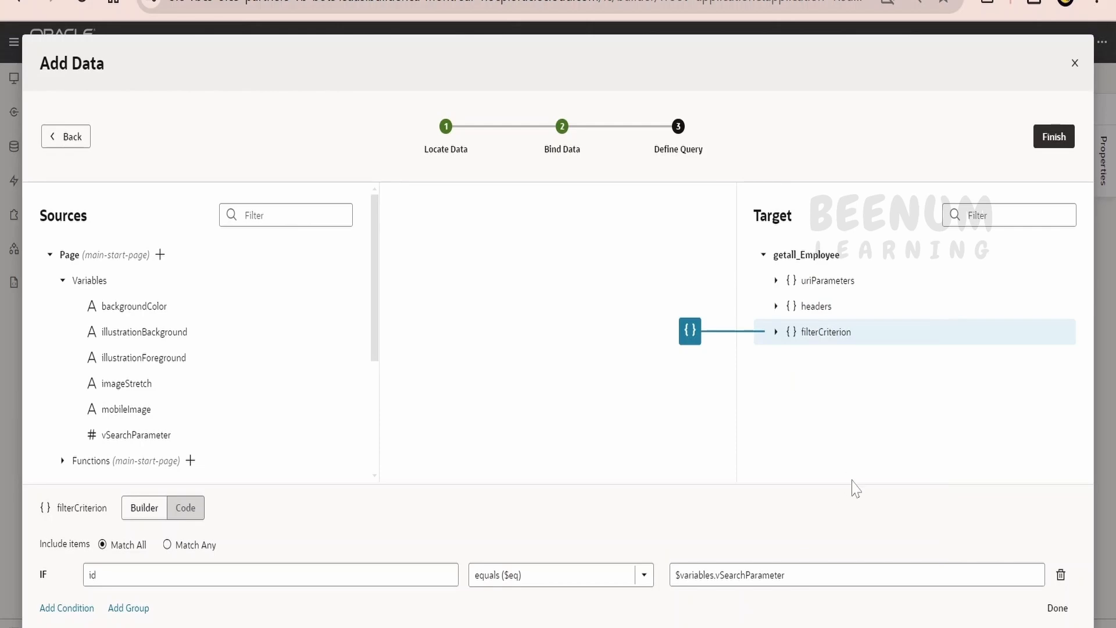
click(1069, 142)
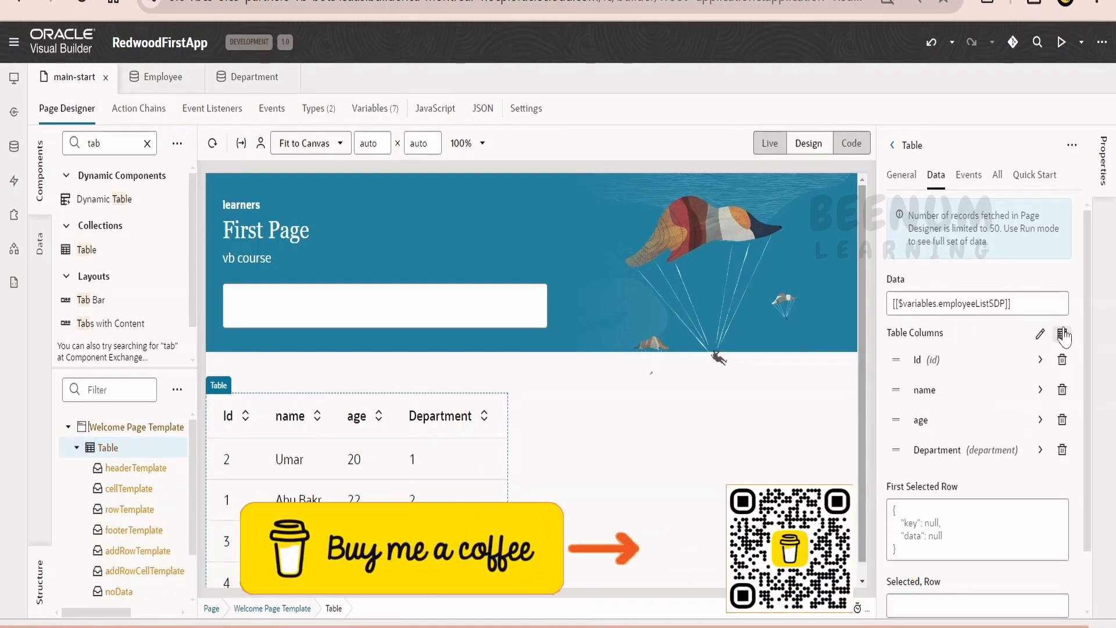
Examine the table's data variable employeeListSDP and its filterCriterion mapping, leaving the mapping without saving.
double_click(984, 314)
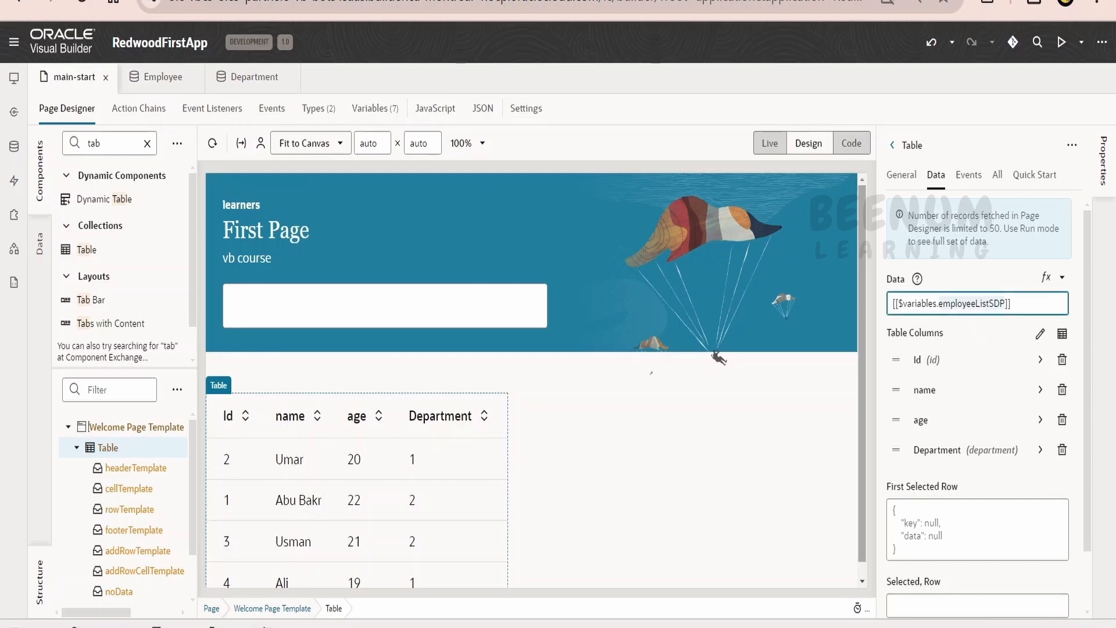
click(375, 109)
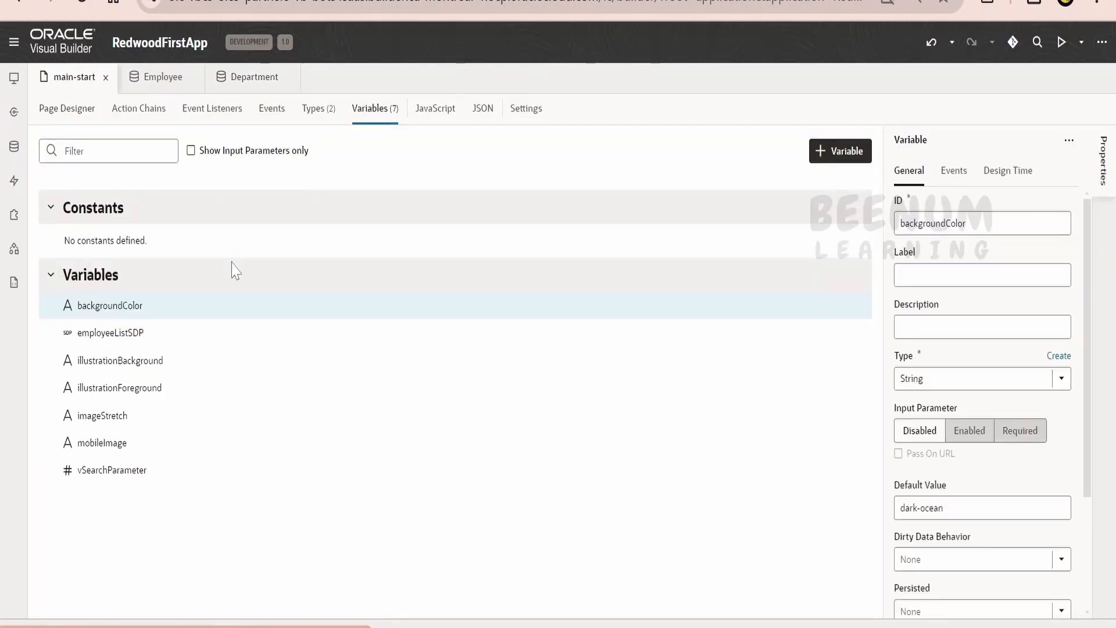
click(146, 338)
scroll(972, 444, down, 5)
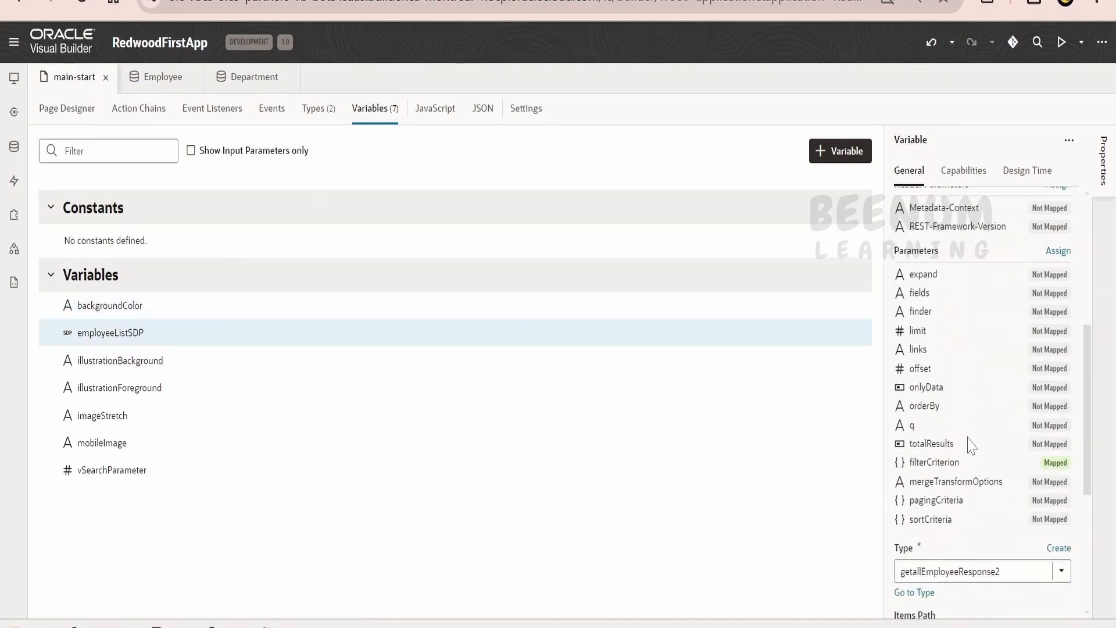
click(1056, 464)
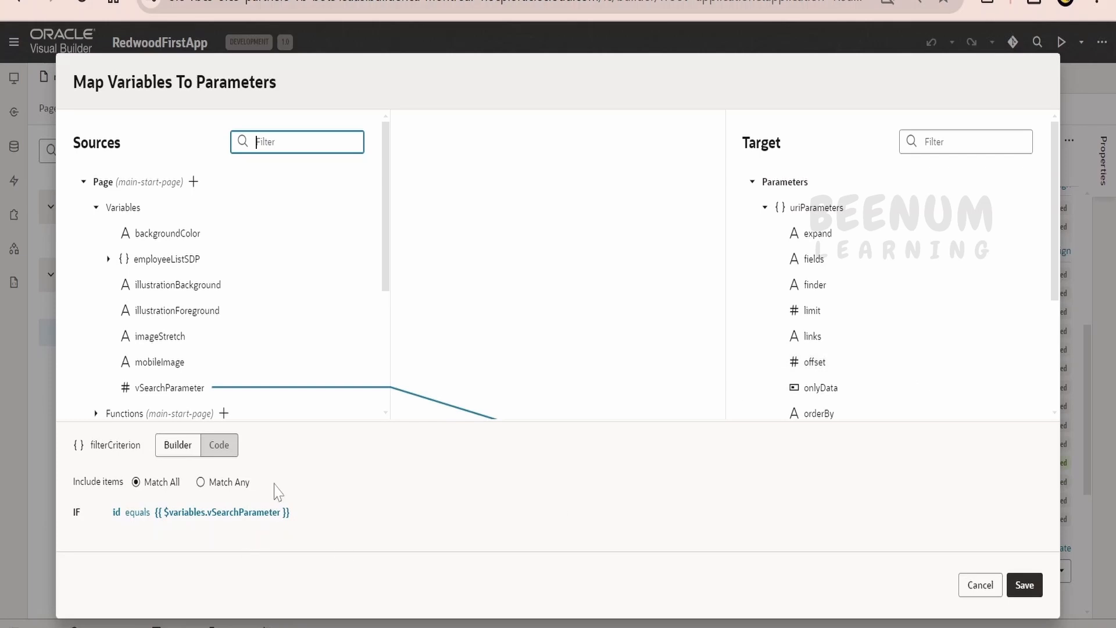
scroll(746, 372, down, 3)
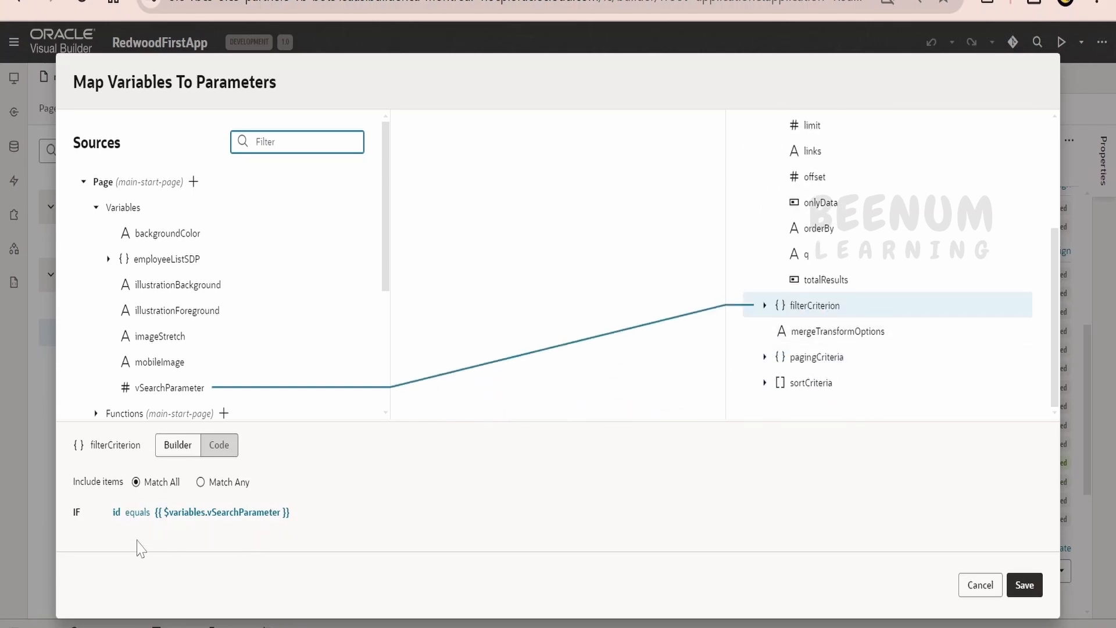
click(981, 585)
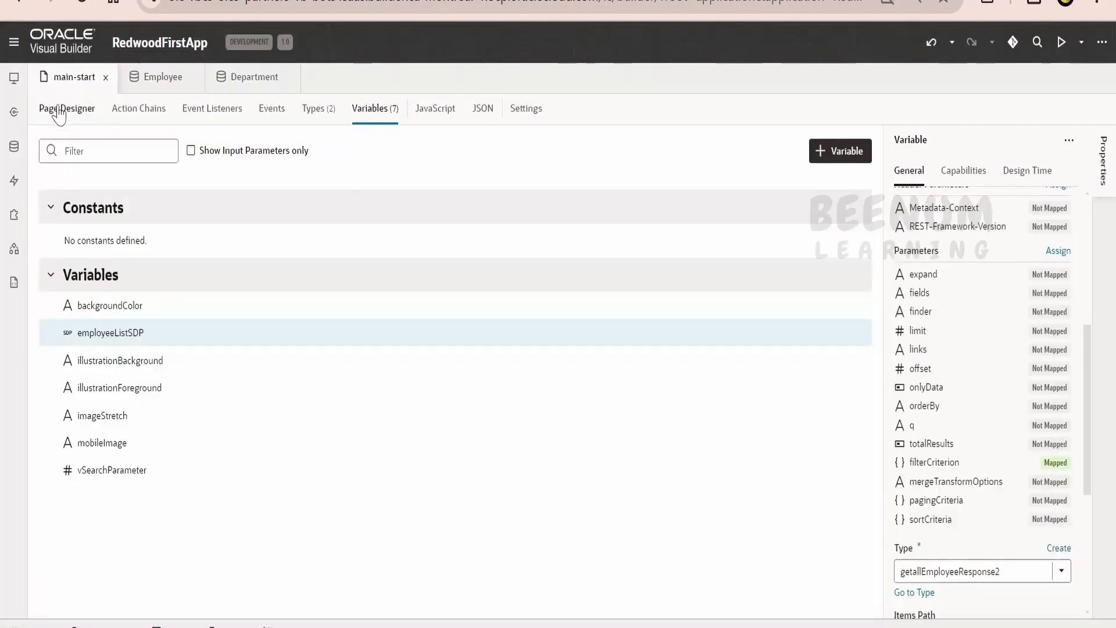
Test the page's search input in live mode by filtering the table with id 1, clearing the value and reloading the preview.
click(65, 110)
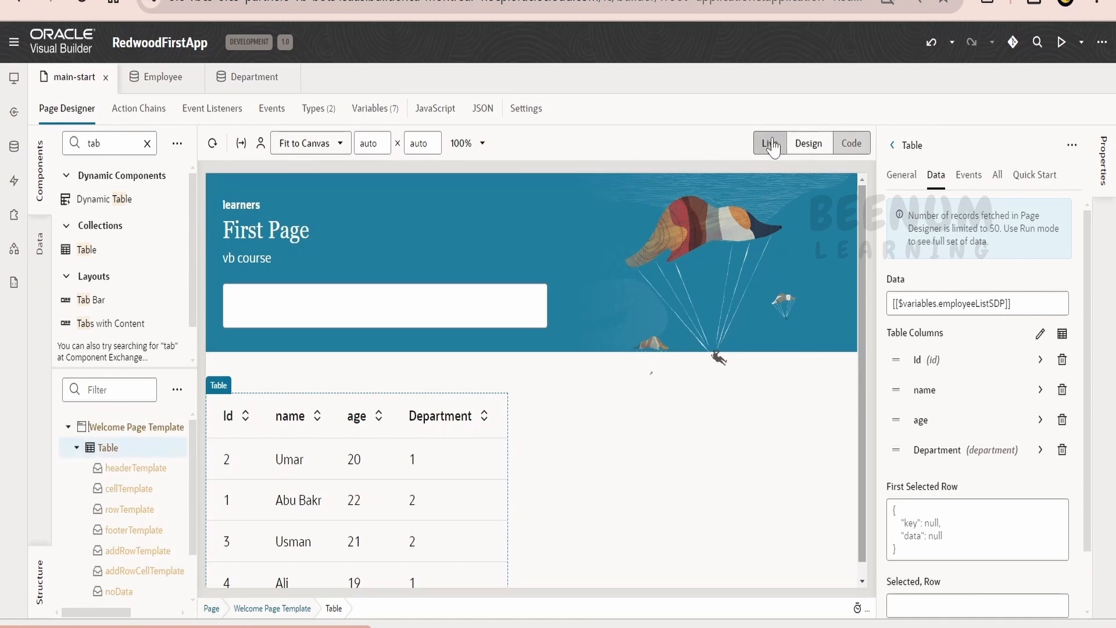
click(639, 485)
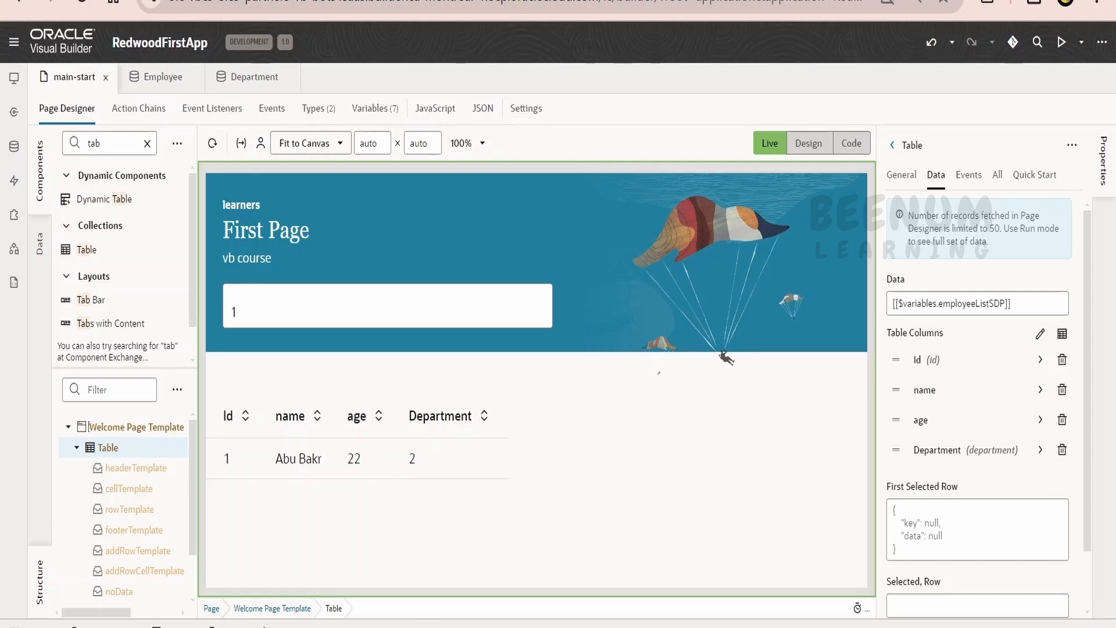
drag(255, 312, 95, 250)
key(BackSpace)
click(640, 402)
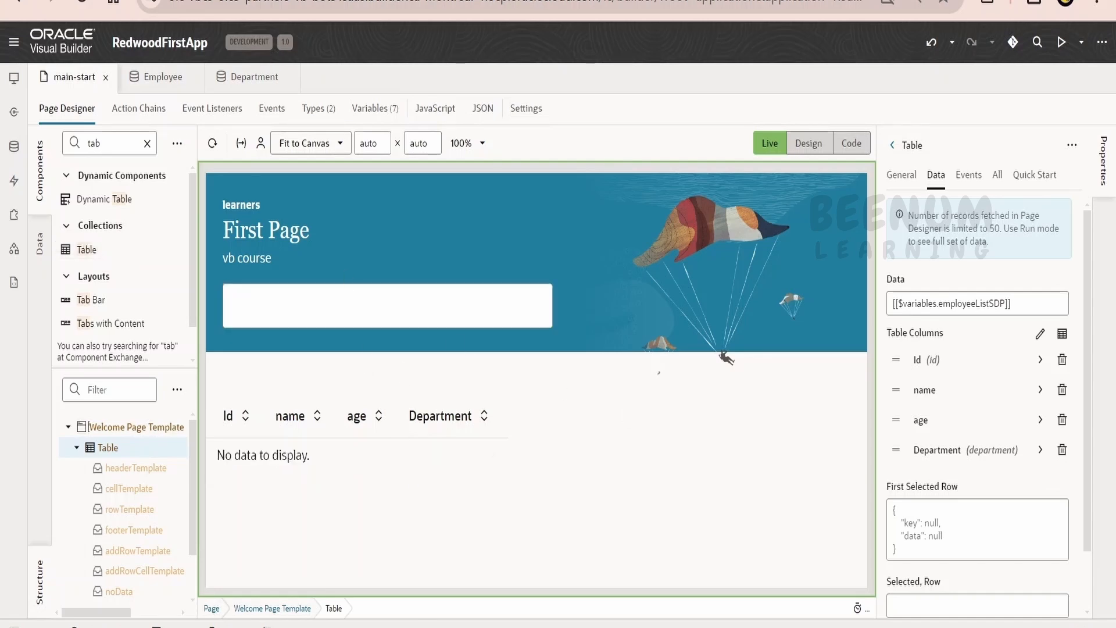
click(212, 143)
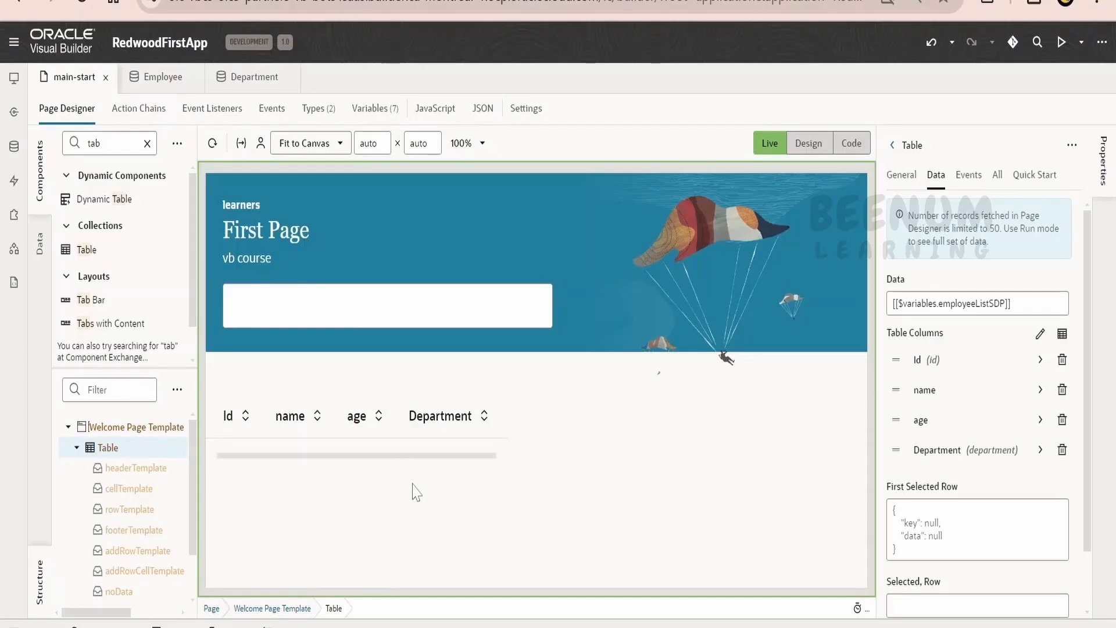
Bring up the table's quick-start actions and review the Employee business object's endpoints before returning to the main-start page.
click(1029, 185)
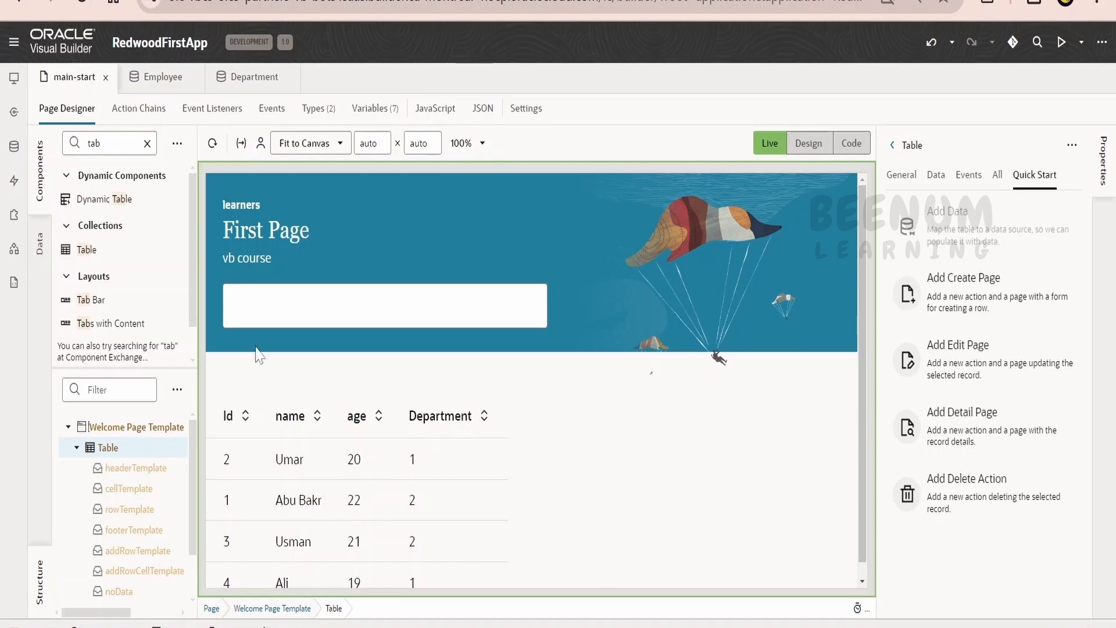
click(168, 80)
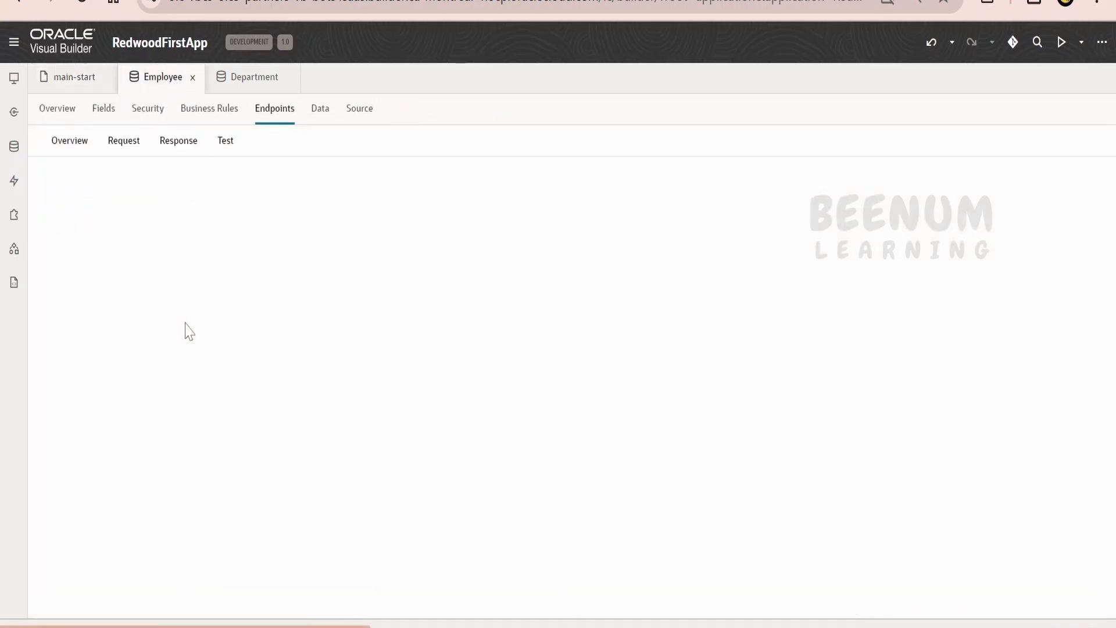
scroll(184, 334, down, 5)
scroll(185, 338, up, 5)
click(64, 143)
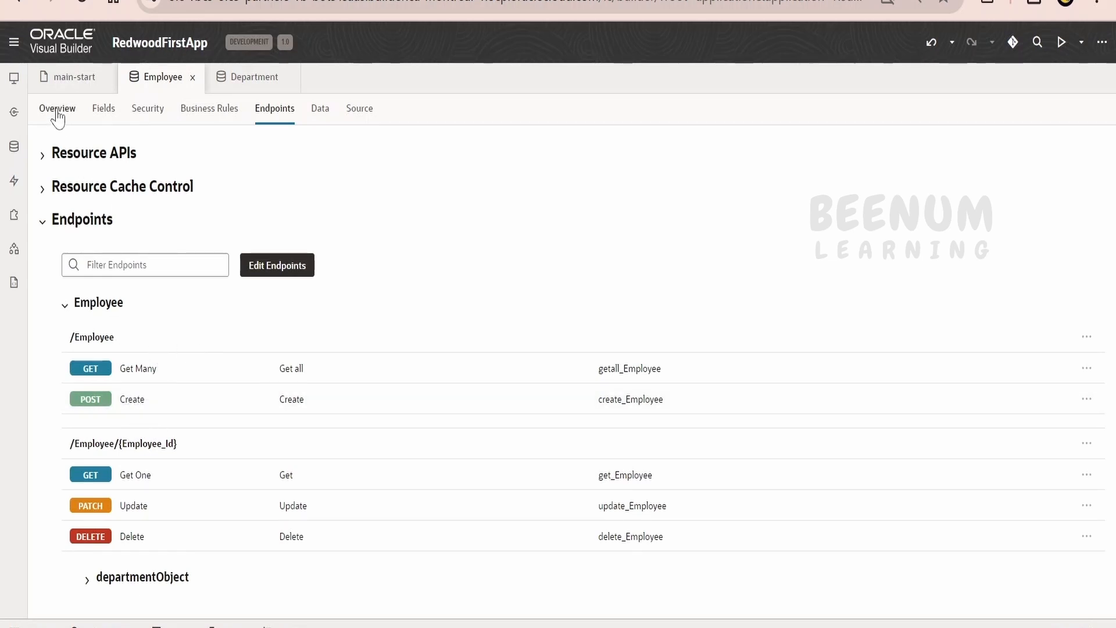
click(69, 77)
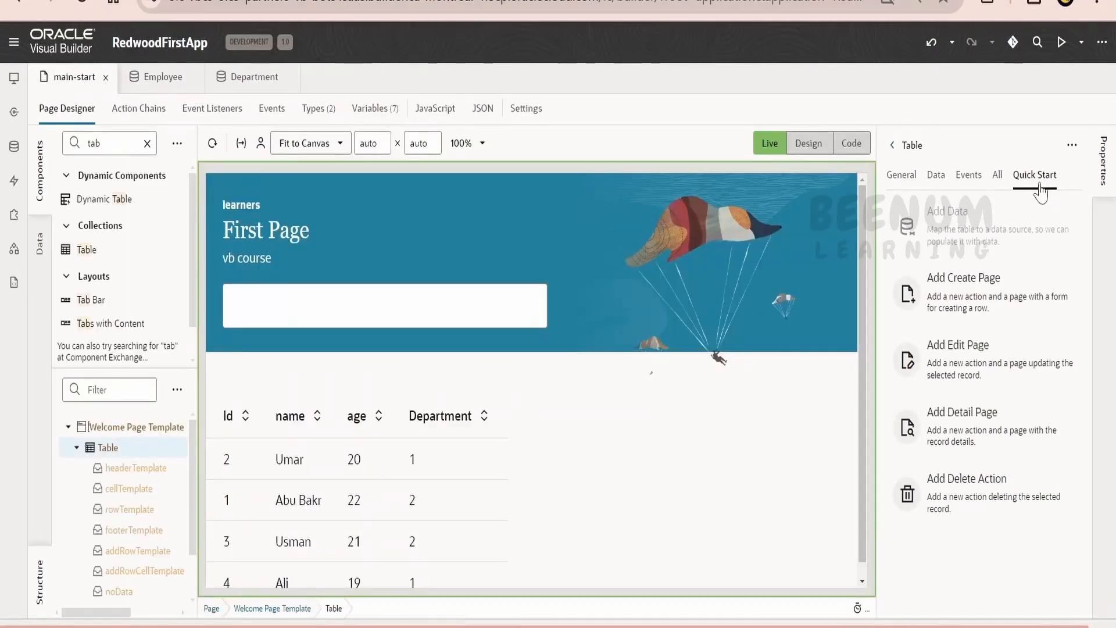
Add a create page to the table with the name, age, id and department fields, keeping the page name main-create-employee.
click(810, 145)
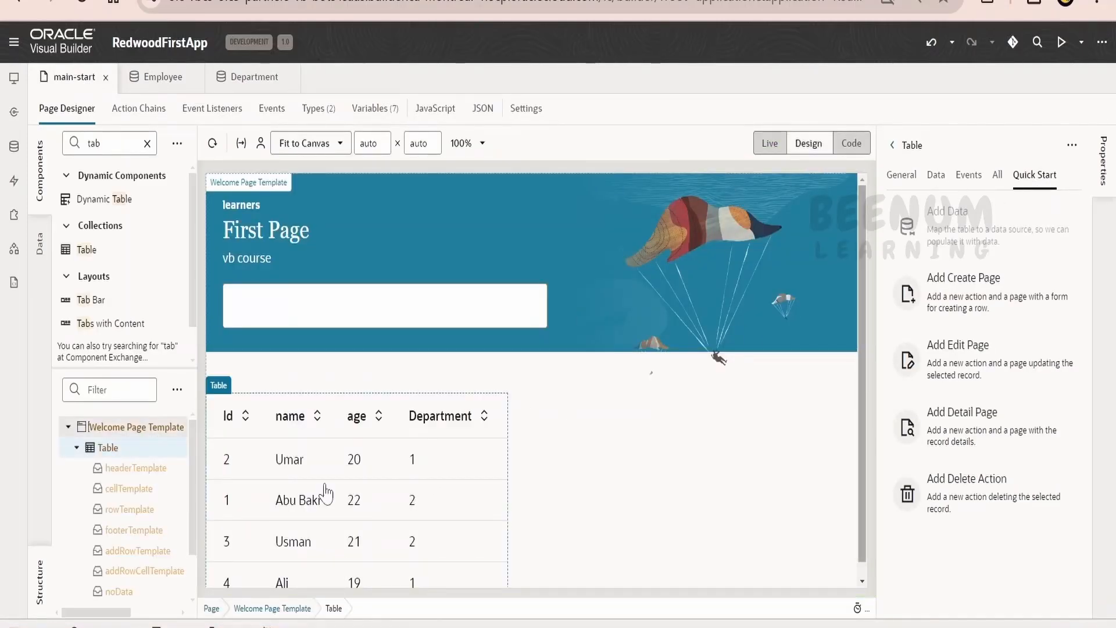
click(981, 291)
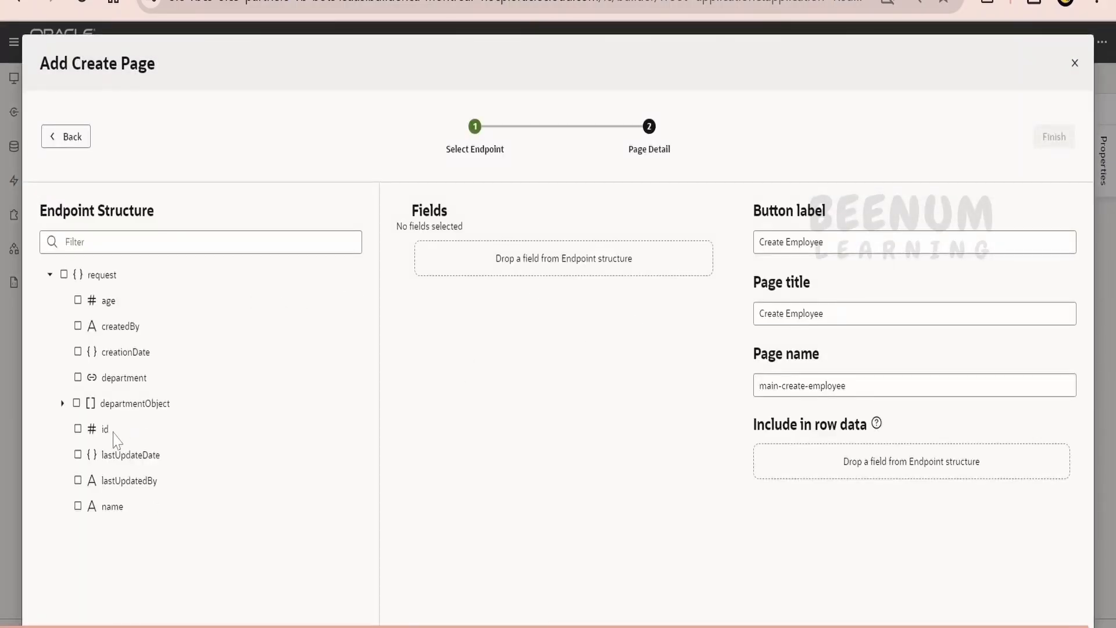
drag(109, 519, 477, 273)
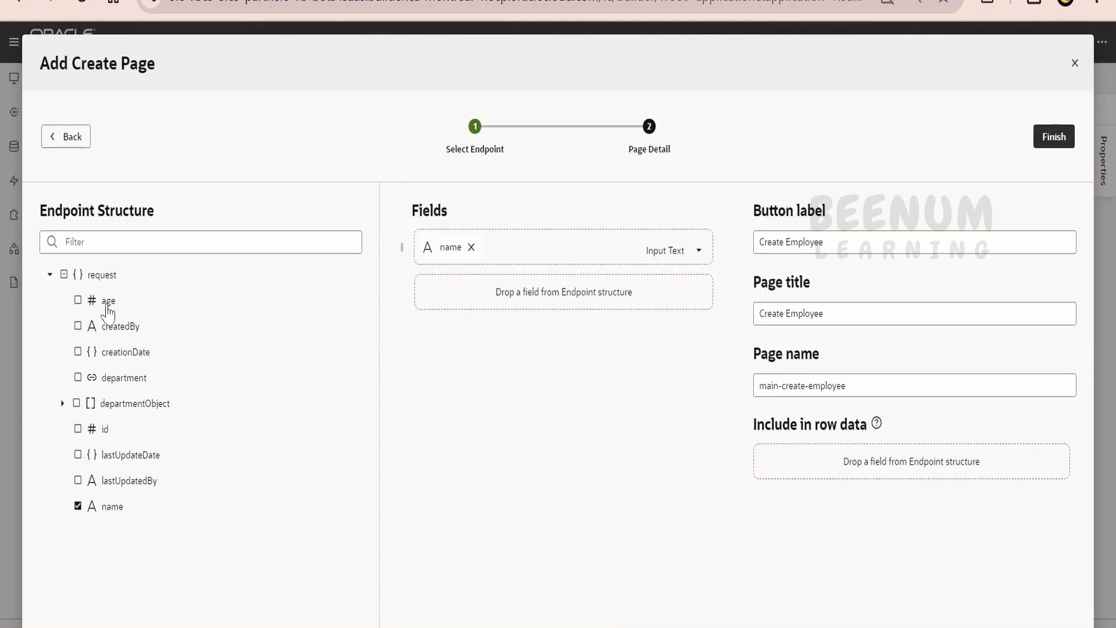
drag(108, 307, 407, 294)
drag(103, 433, 475, 332)
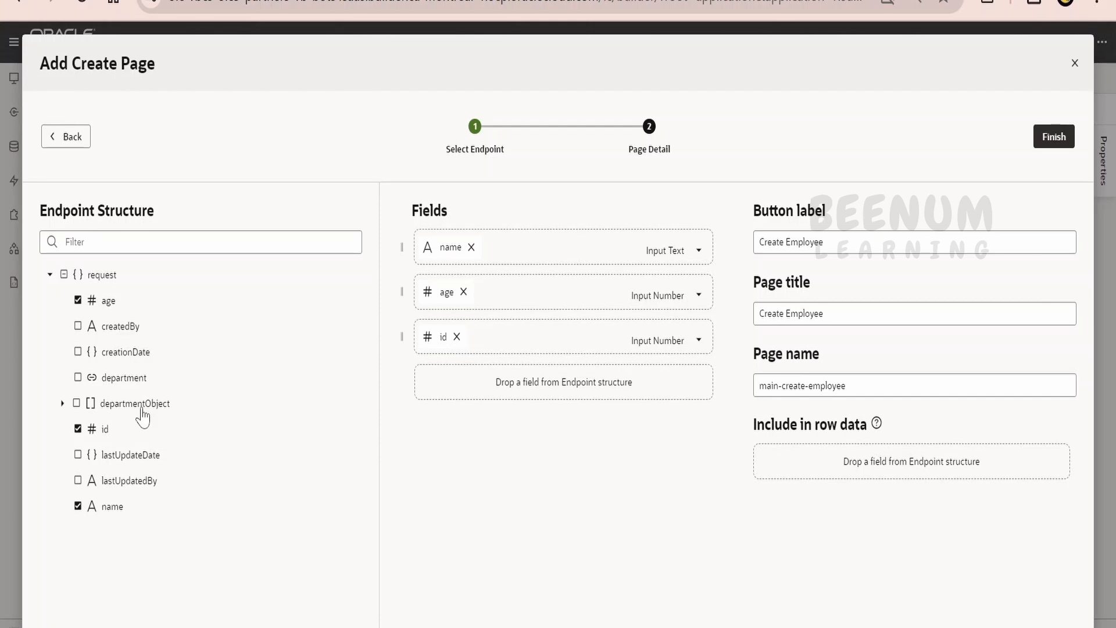
click(129, 385)
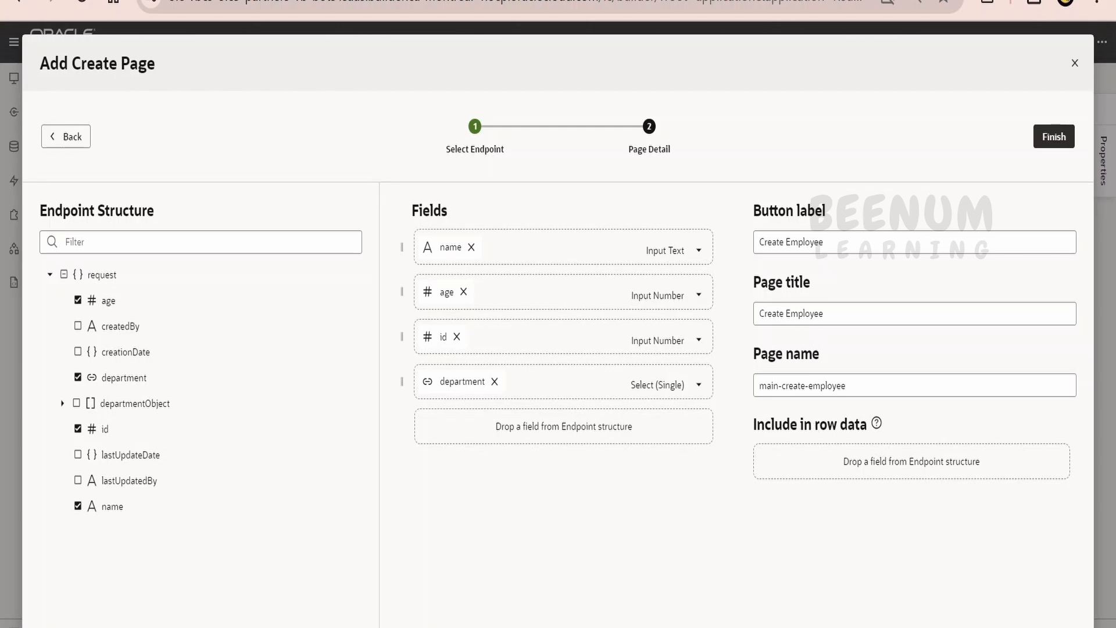
drag(849, 386, 696, 410)
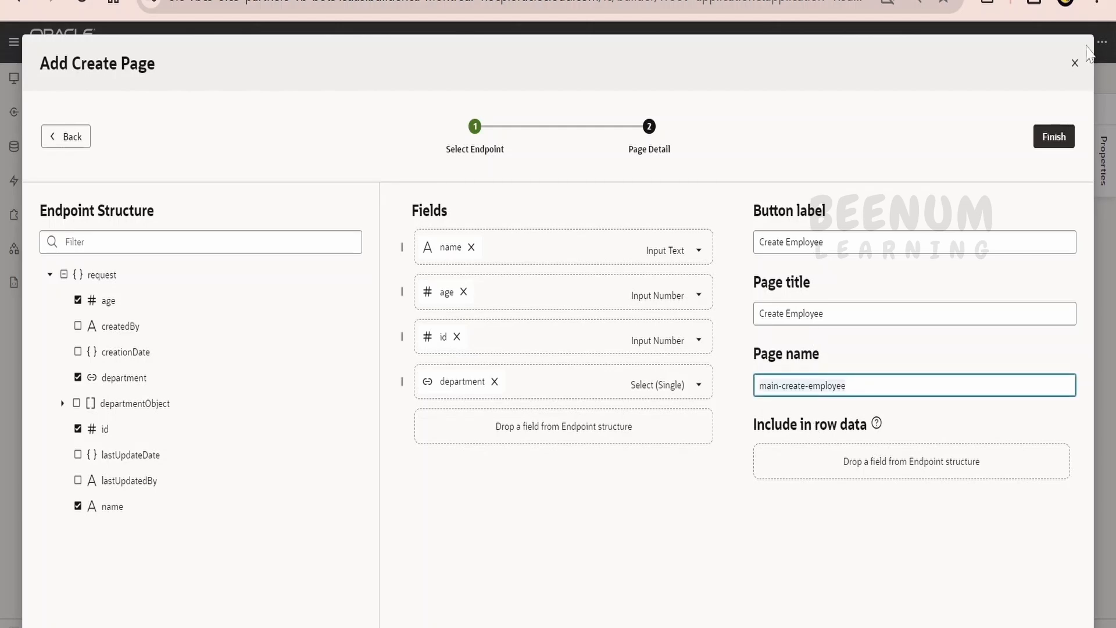
click(1058, 141)
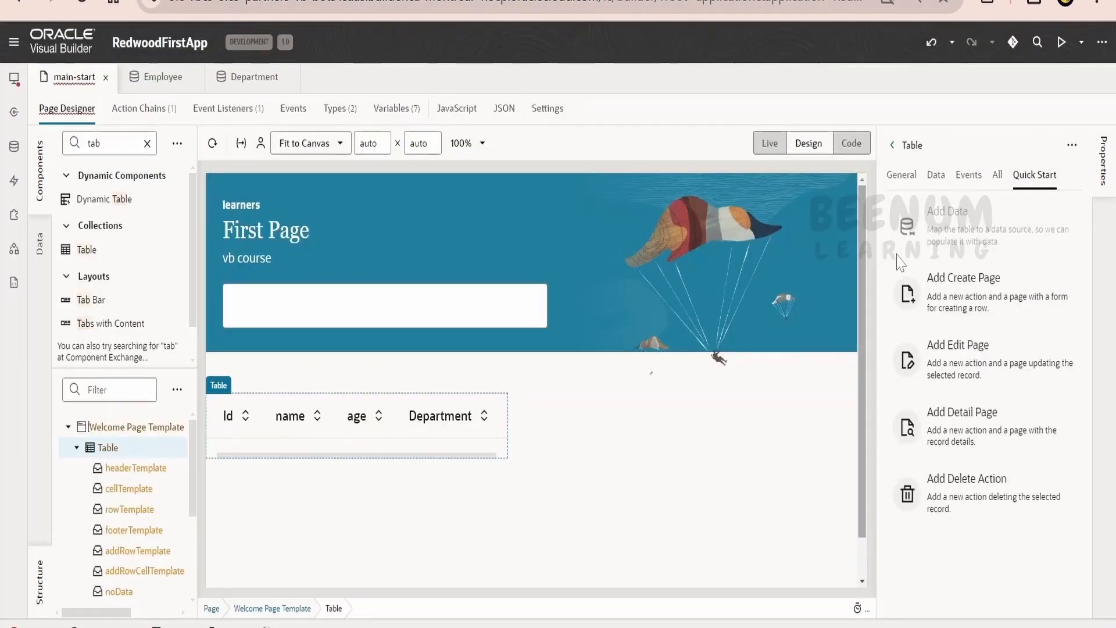
Open the Create Employee page from the live main-start page and check its entry in the web app's page tree.
click(770, 143)
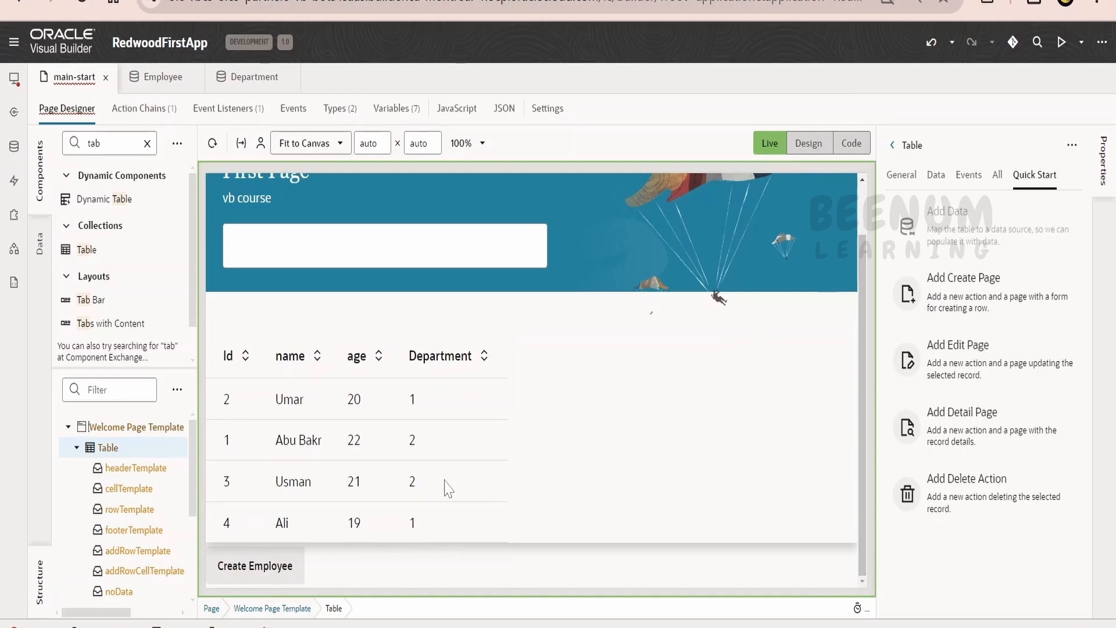
click(266, 576)
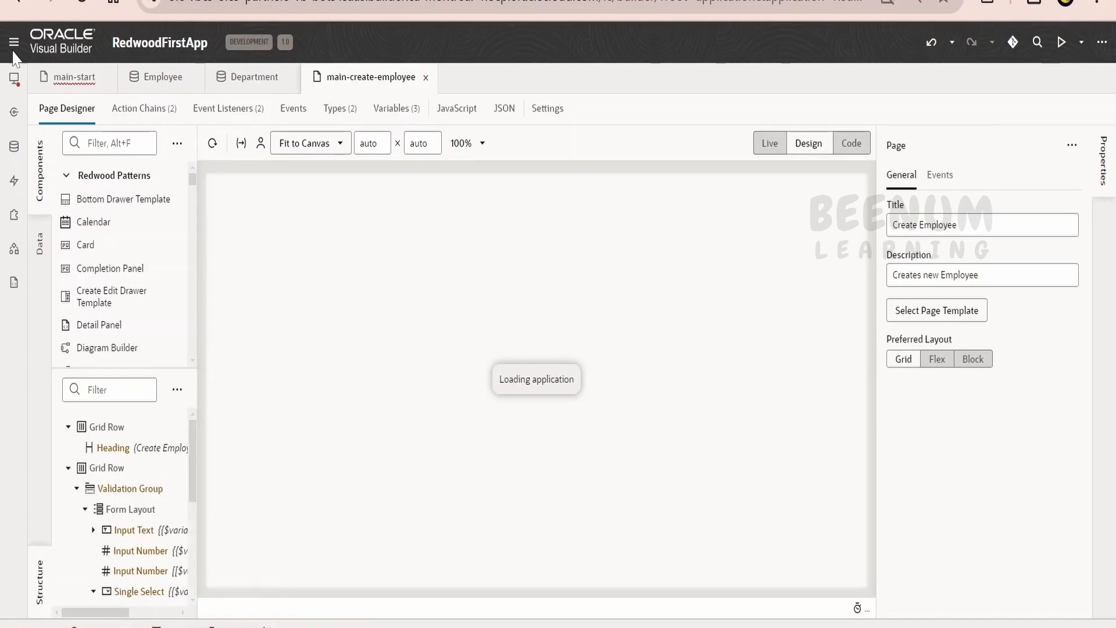
click(14, 78)
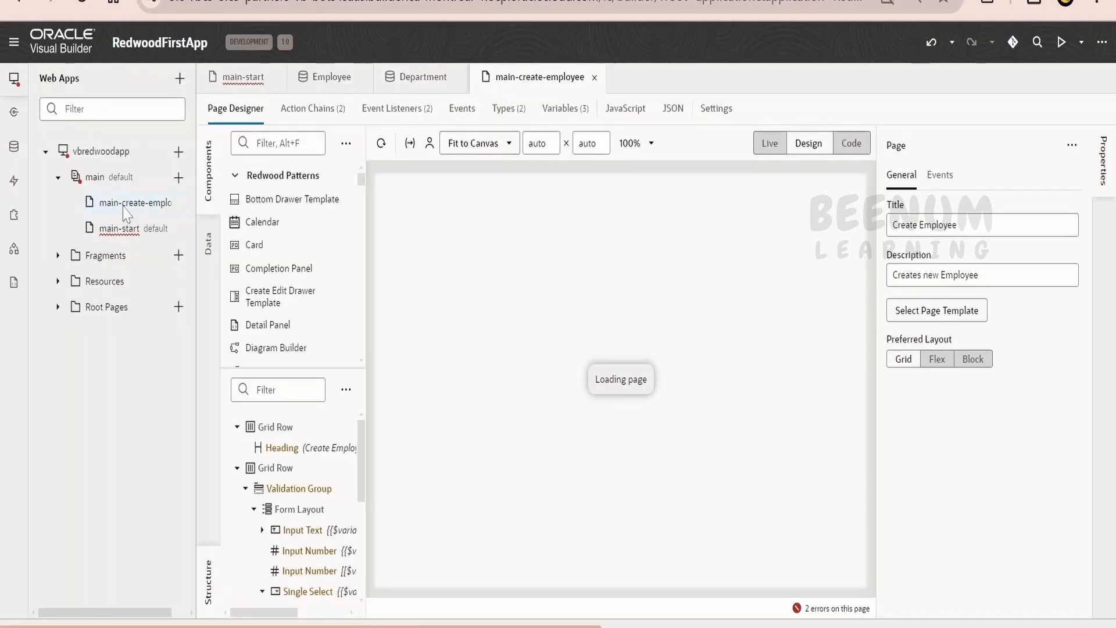
click(14, 78)
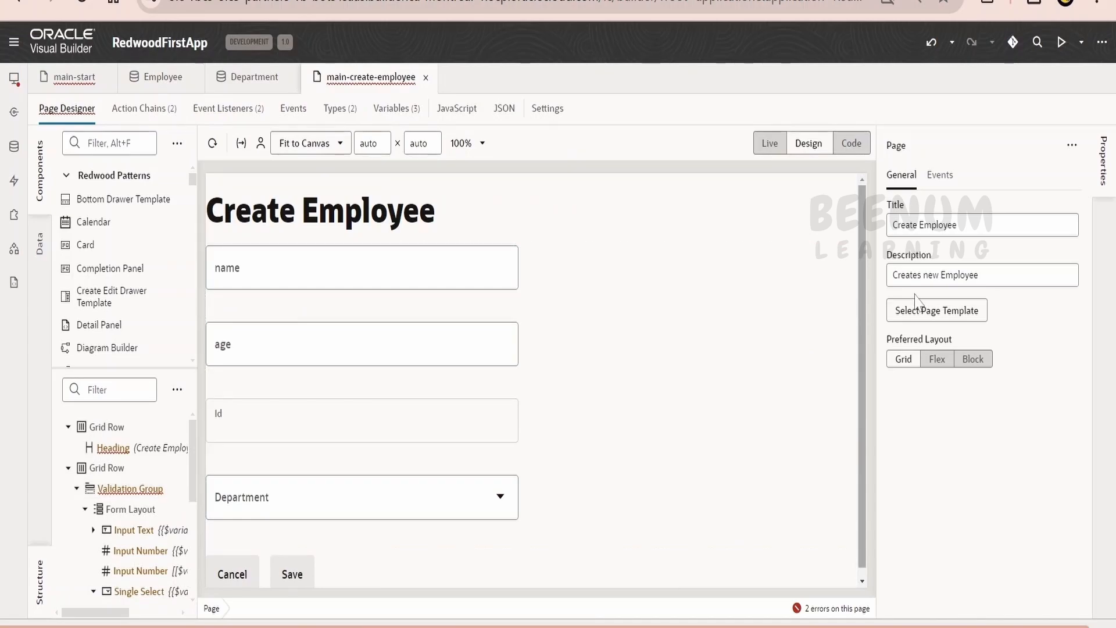
Try the Welcome Page Template on the main-create-employee page and undo the change.
click(916, 317)
scroll(800, 314, down, 10)
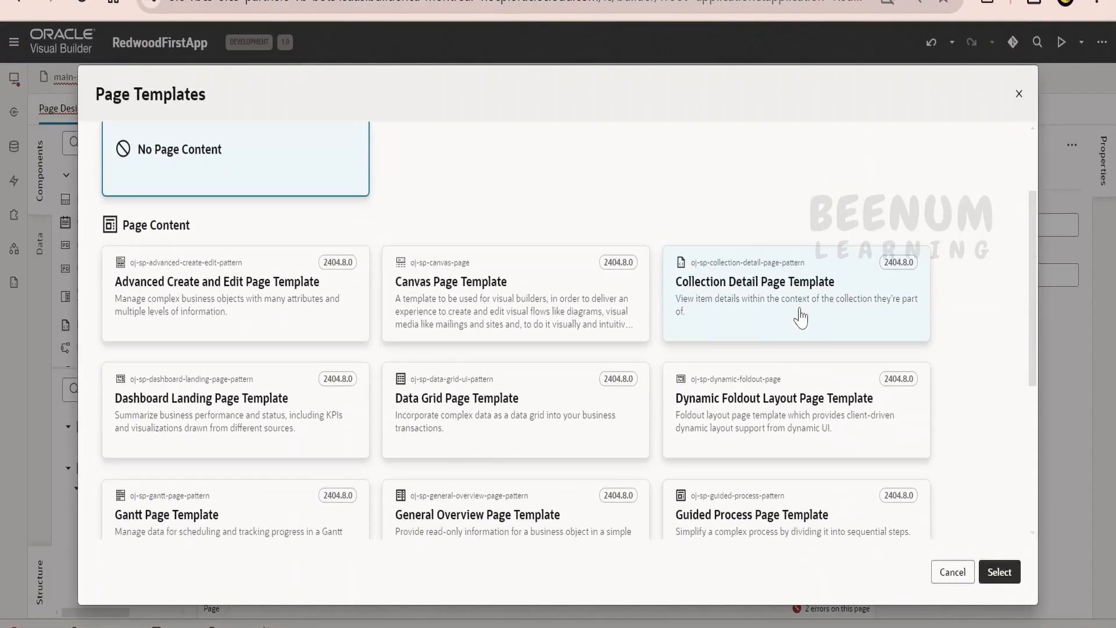
click(507, 449)
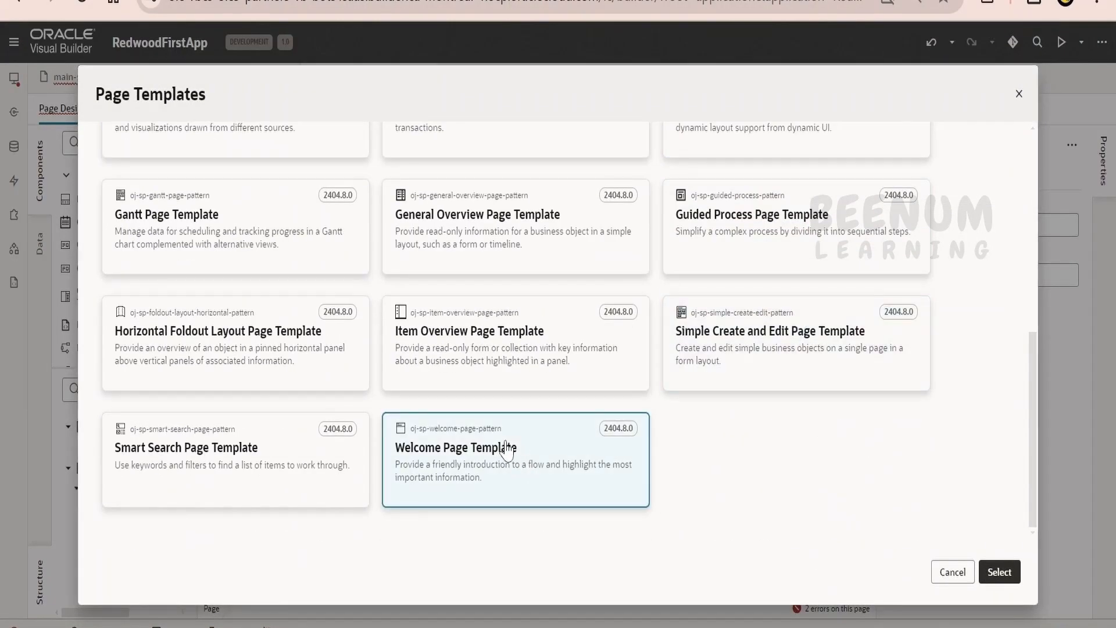
click(999, 572)
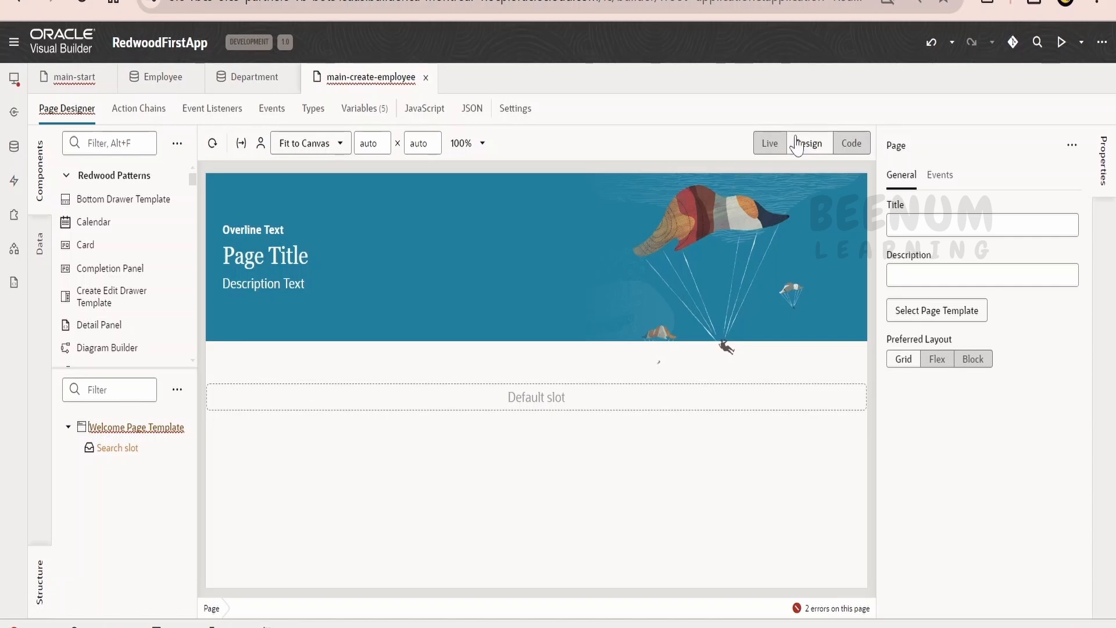
click(928, 50)
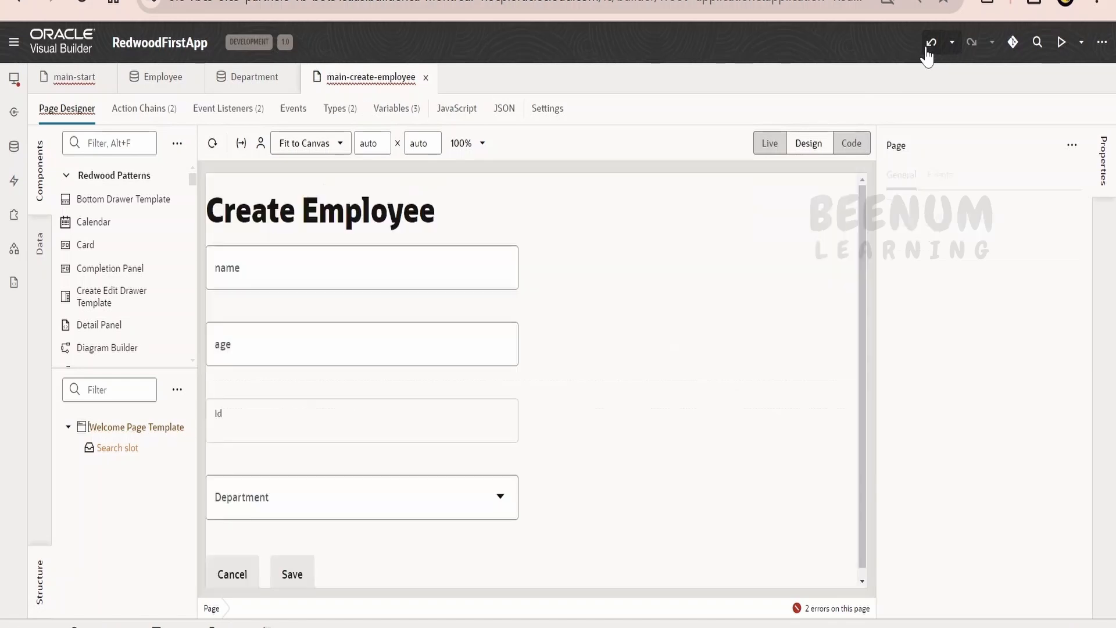
Create a live employee record with the employee's name, age 15 and department IT, save it and check the table.
click(769, 148)
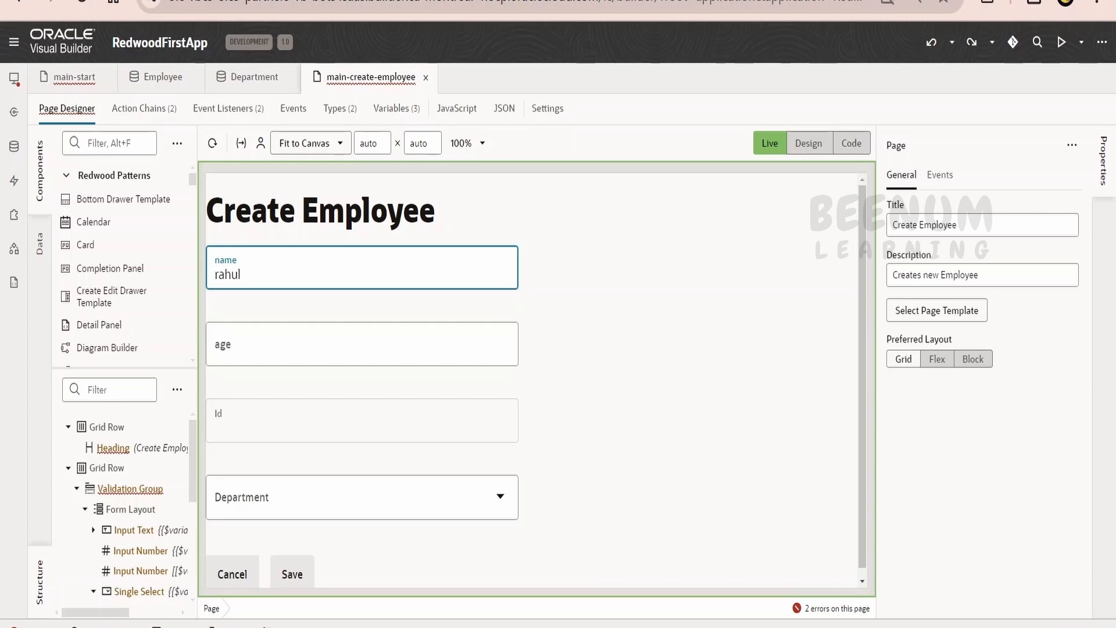
key(Tab)
text(1)
click(361, 498)
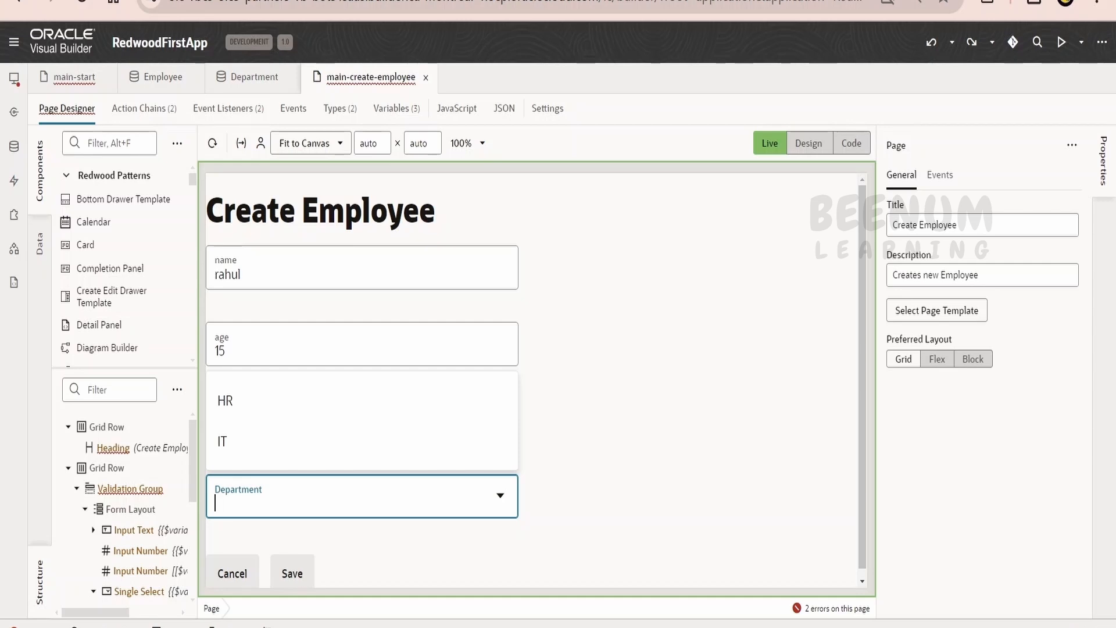
click(375, 440)
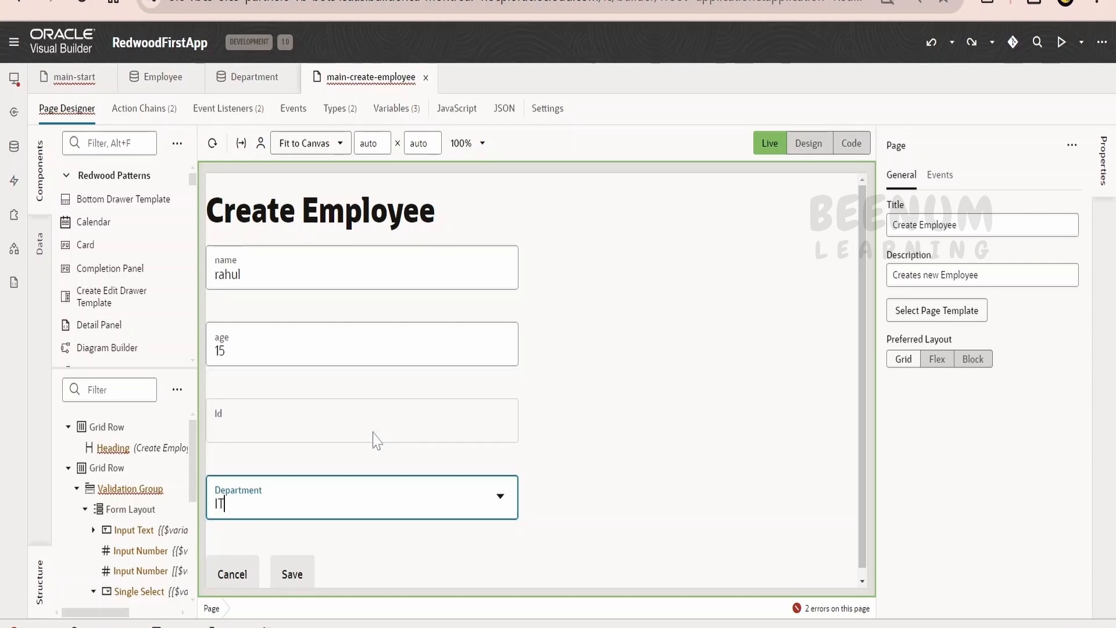
click(388, 560)
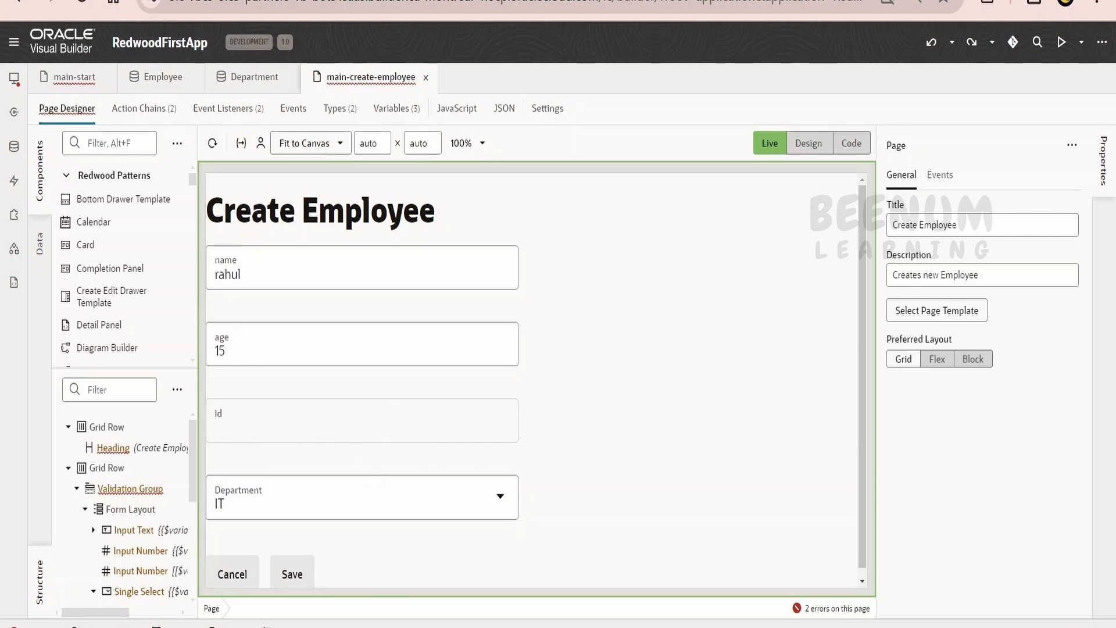
click(292, 574)
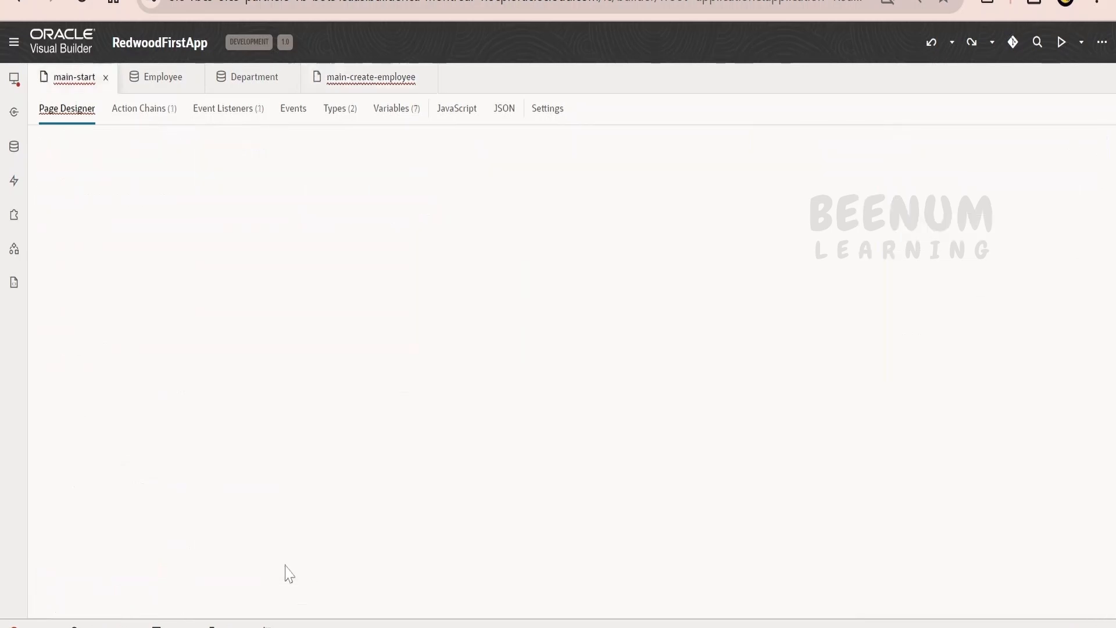
scroll(441, 391, down, 2)
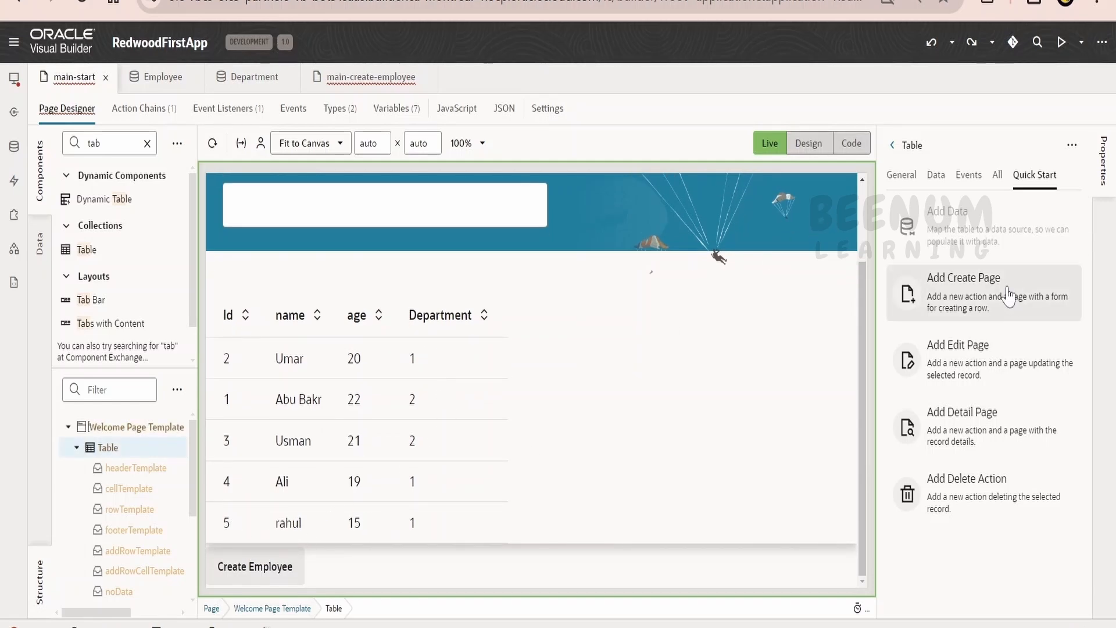
Add an edit page to the table with the age field, keeping the page name main-edit-employee.
click(813, 146)
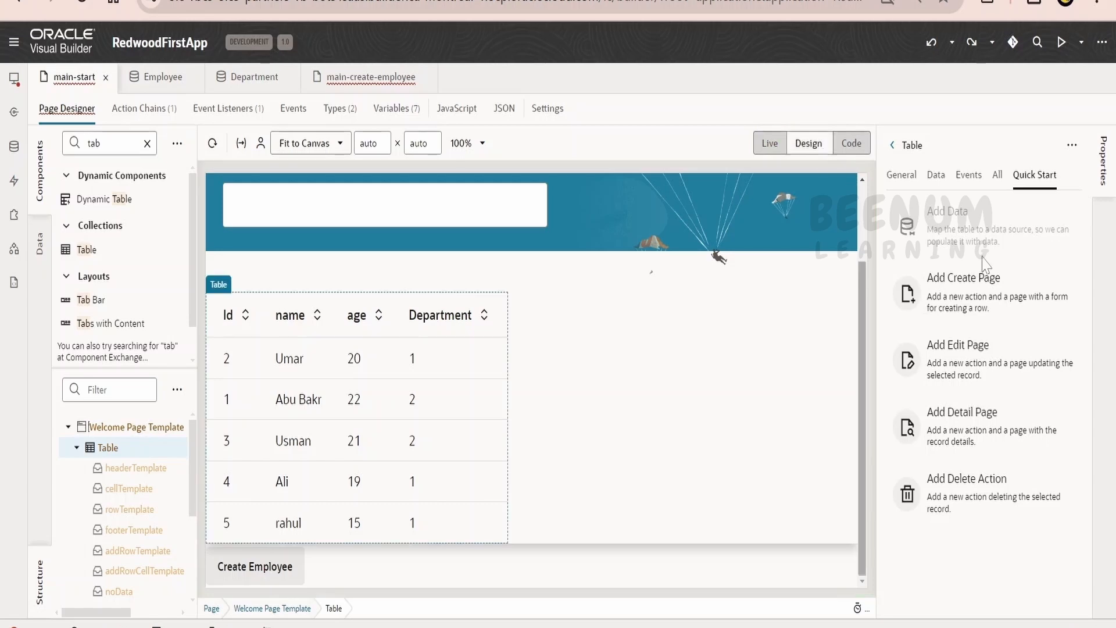
click(979, 361)
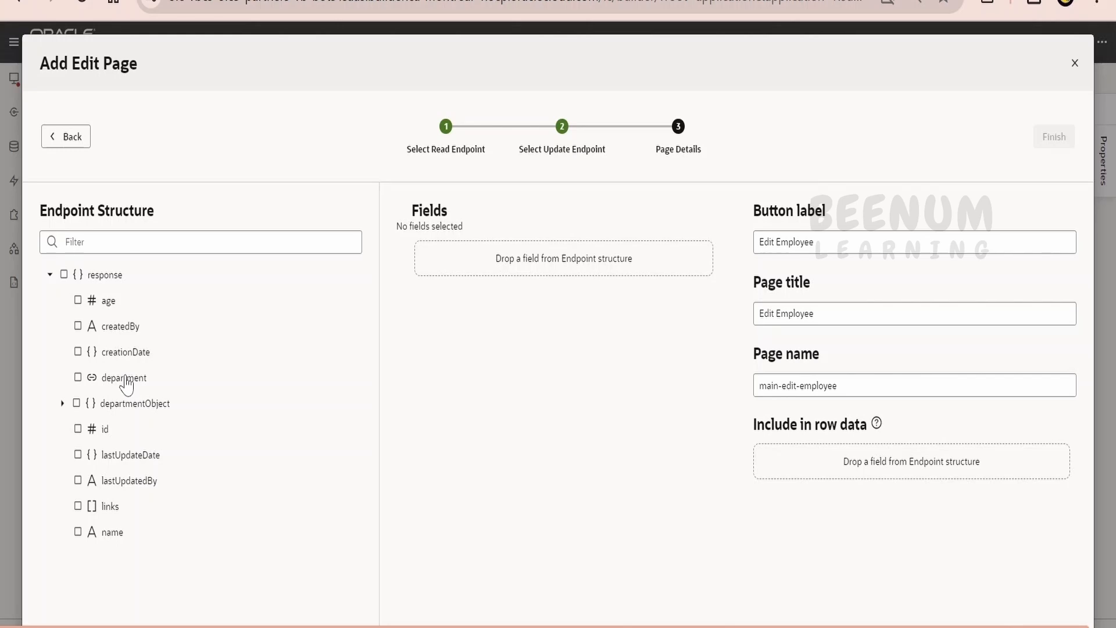
click(98, 309)
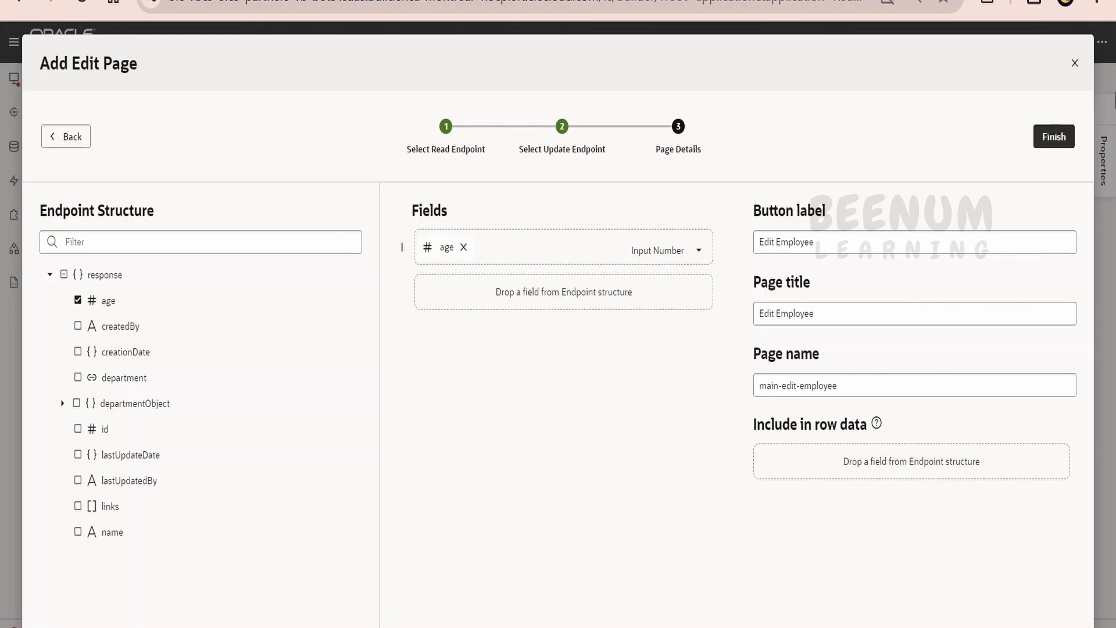
click(1052, 140)
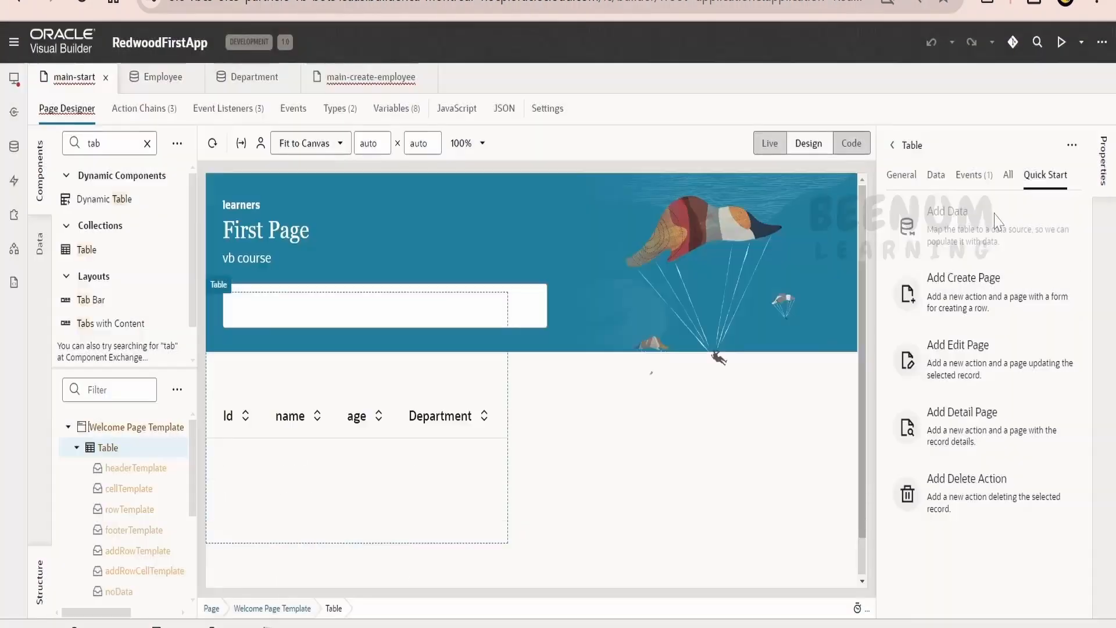
Open the Edit Employee page for the employee with id 3 from the live main-start page and check its entry in the page tree.
click(777, 145)
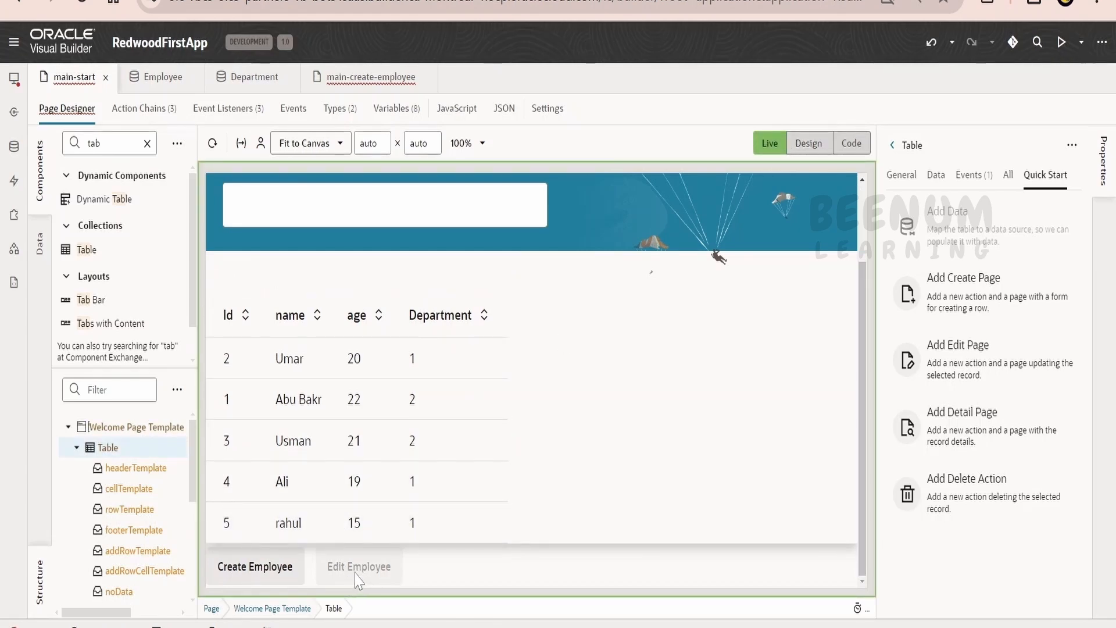
click(321, 446)
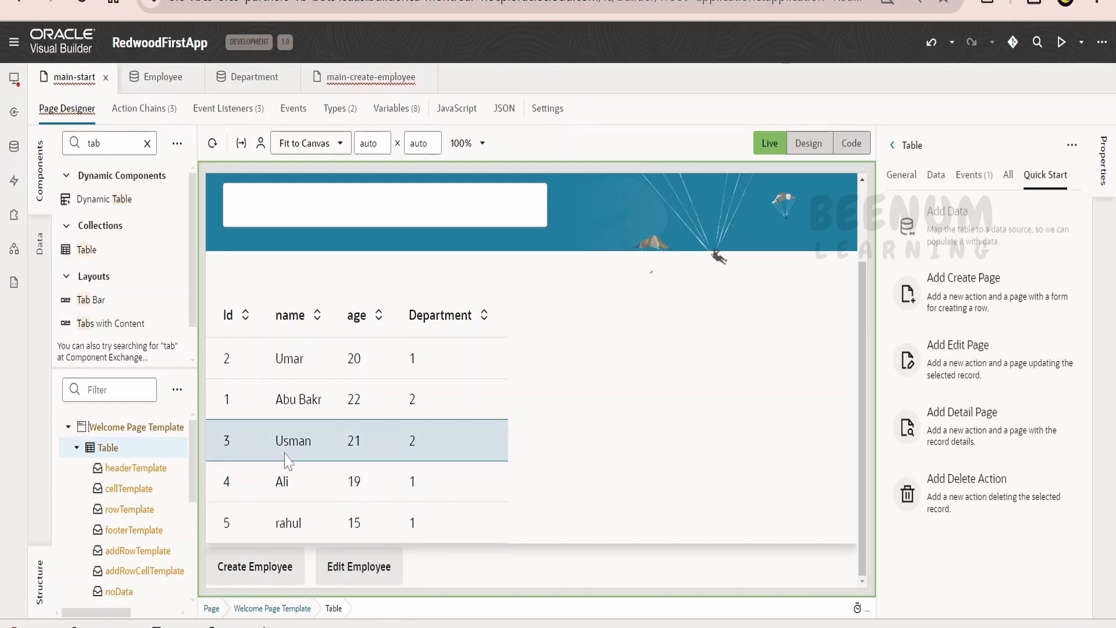
click(362, 569)
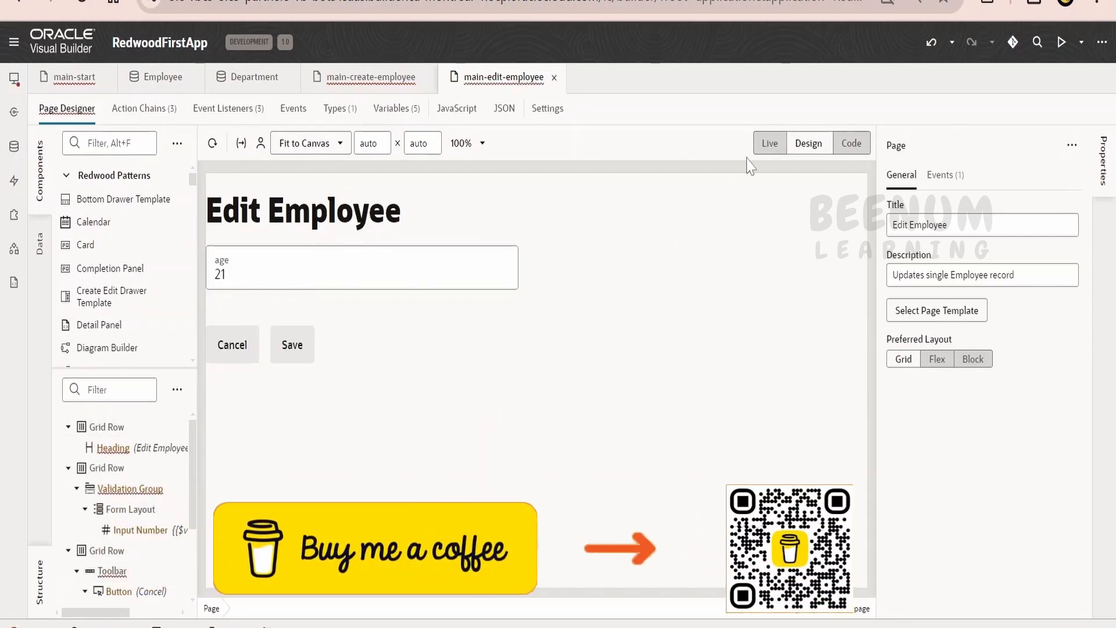
click(770, 143)
click(18, 77)
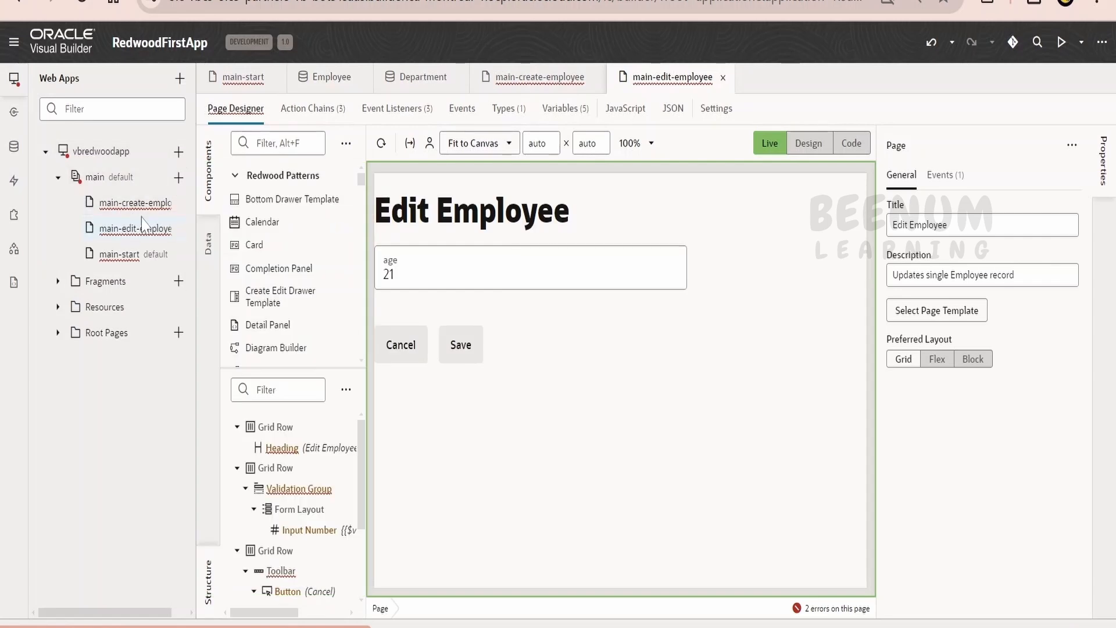
click(15, 85)
Set the employee's age to 20 on the live edit page, save the record and check the employee table.
click(351, 267)
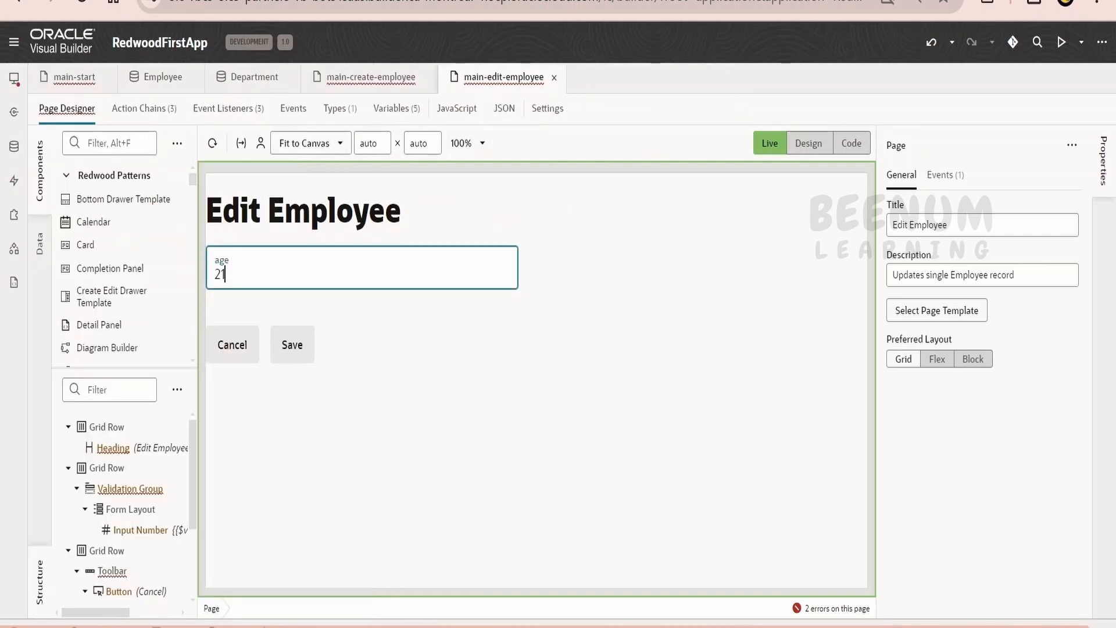
click(303, 347)
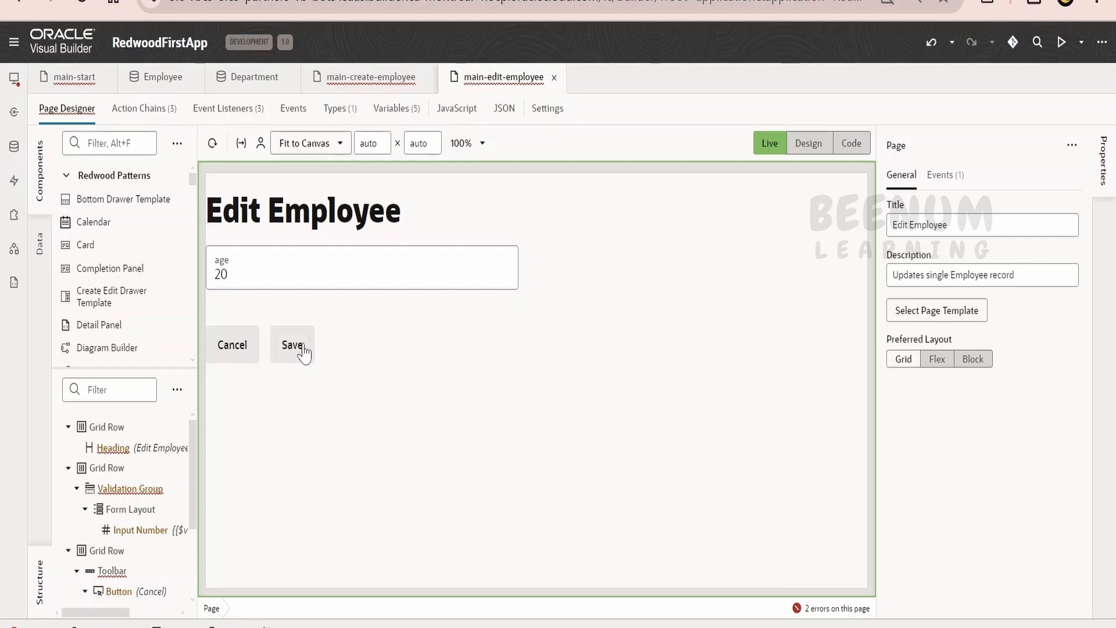
scroll(337, 407, down, 2)
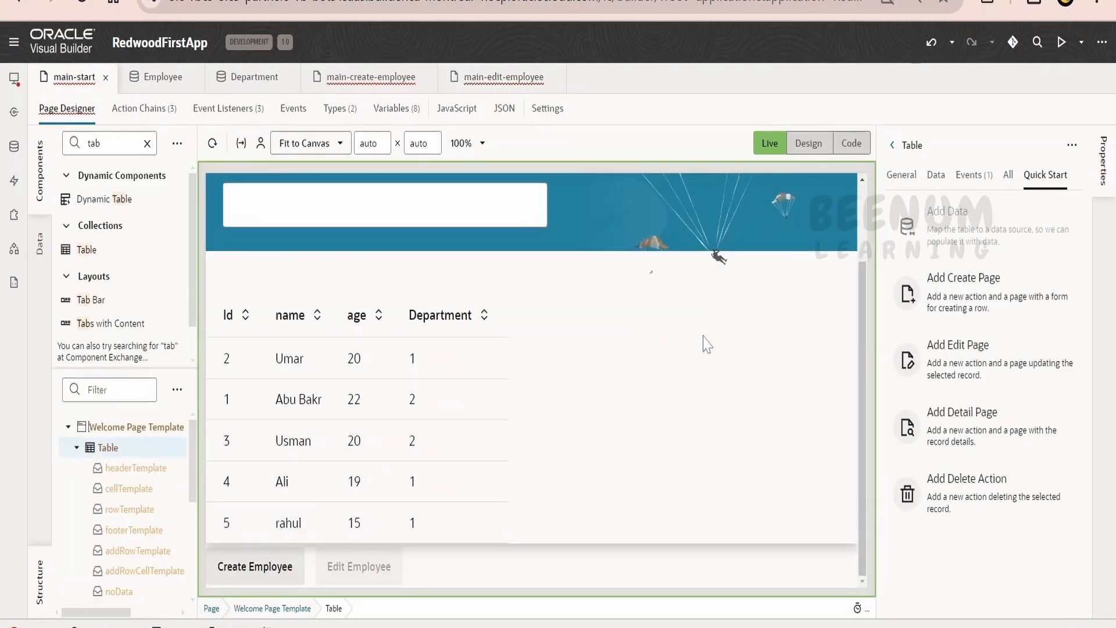
Add a delete action for the Employee business object to the table and use it to delete the live employee record with id 5.
click(970, 499)
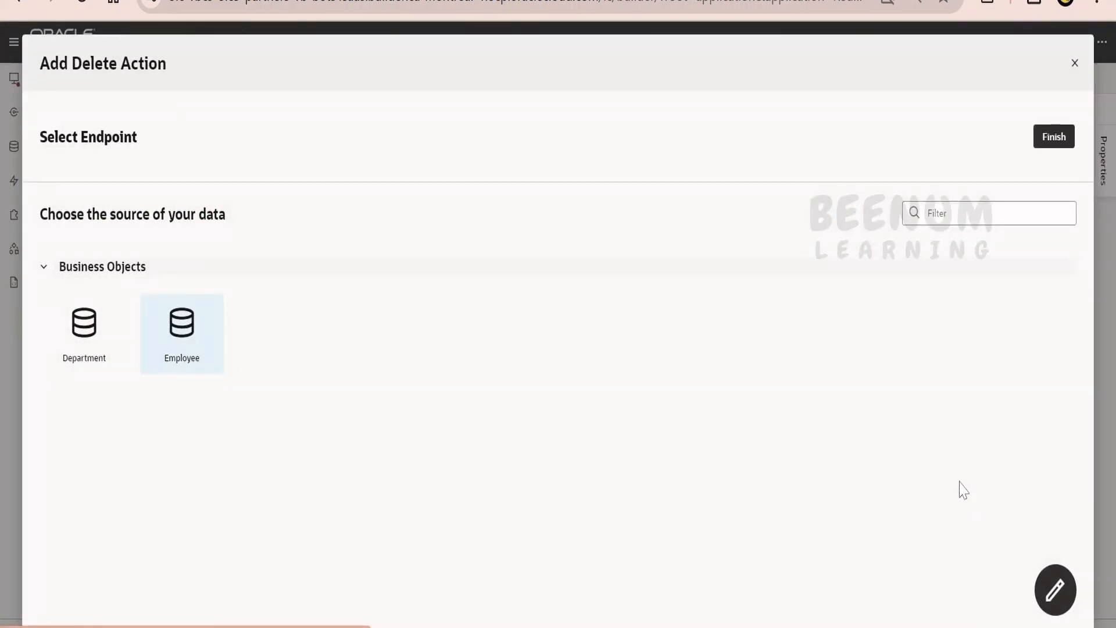
click(1054, 140)
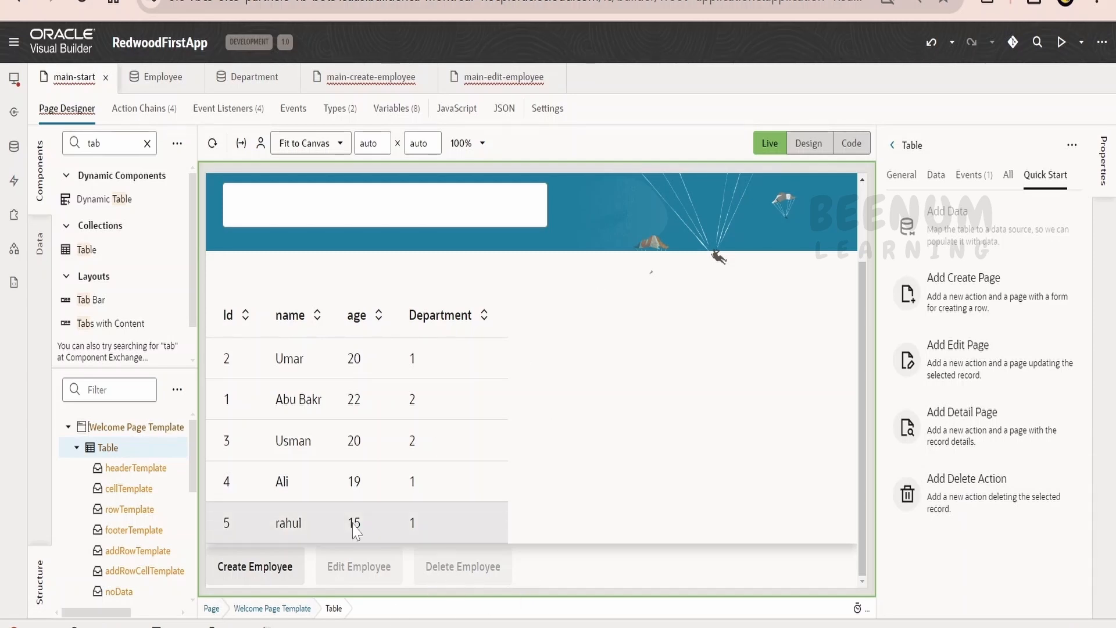
click(291, 538)
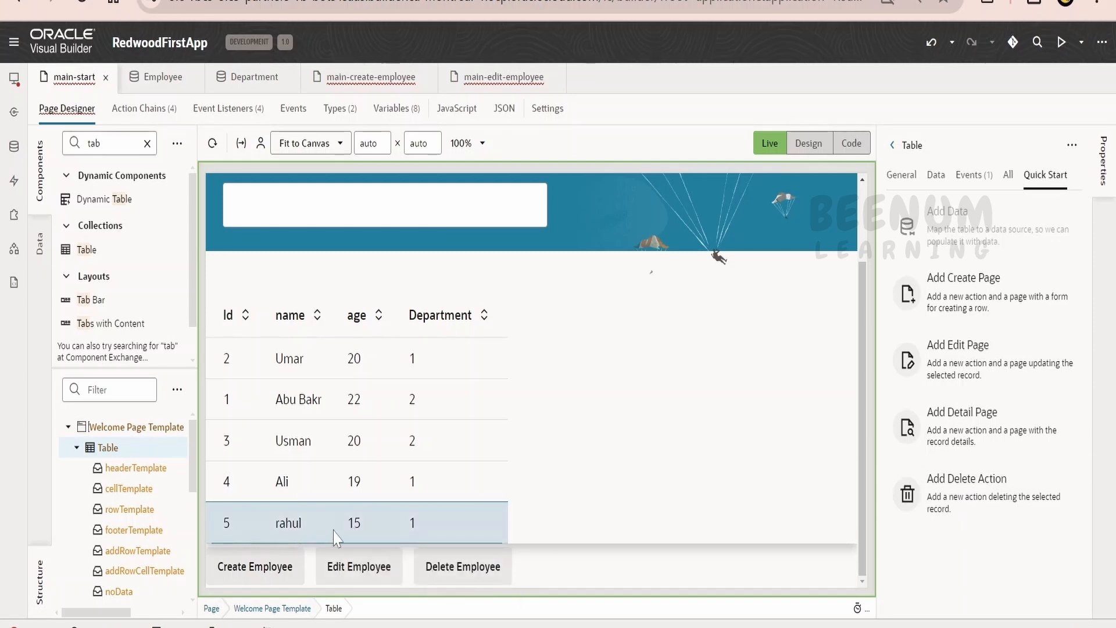
click(442, 566)
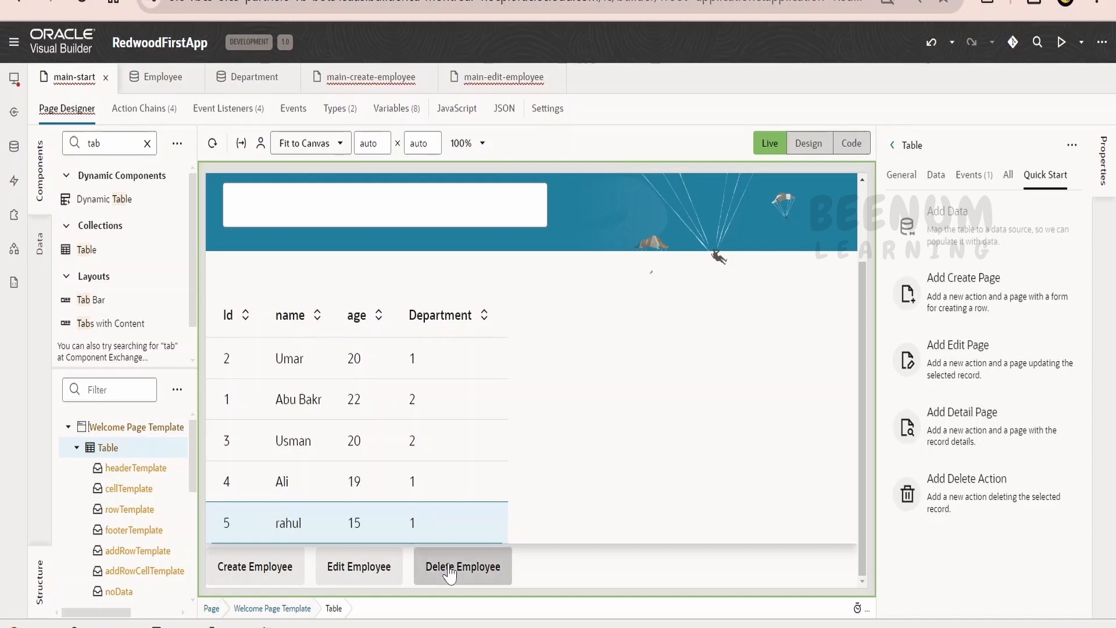
scroll(364, 500, down, 1)
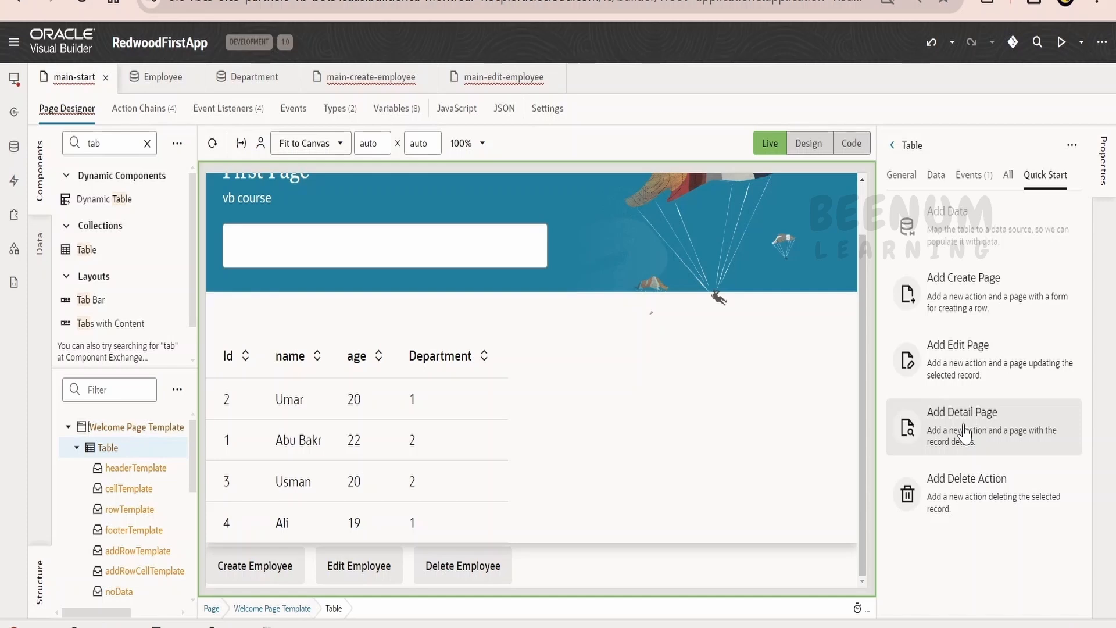
Add a detail page to the table with the fields id, name, lastUpdateDate, lastUpdatedBy, creationDate and createdBy, keeping the page name main-employee-detail.
click(983, 415)
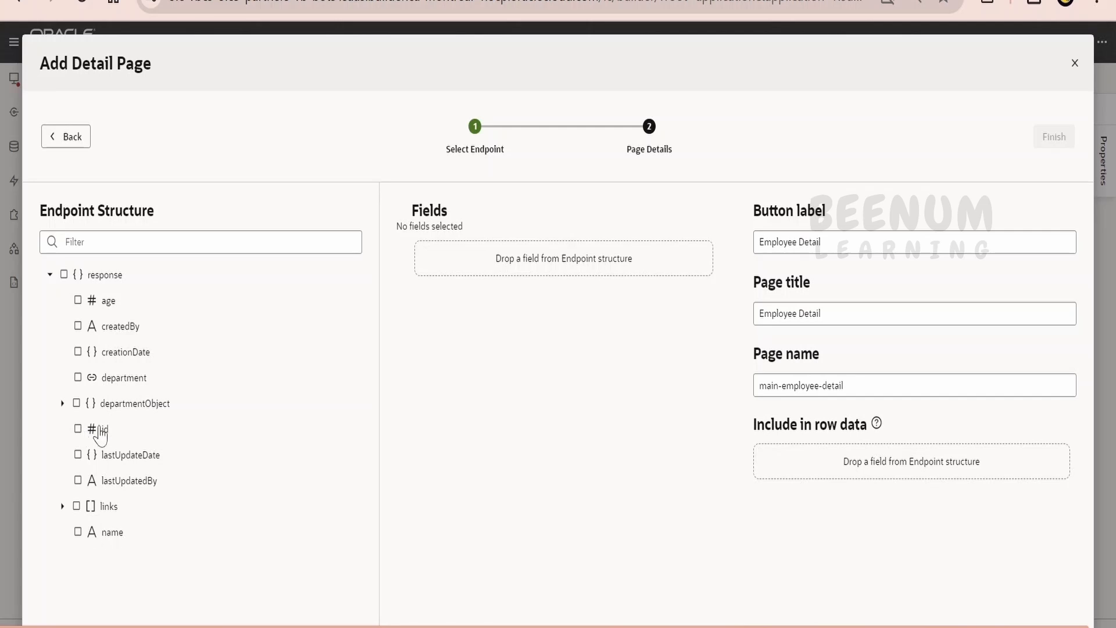
click(87, 430)
click(80, 533)
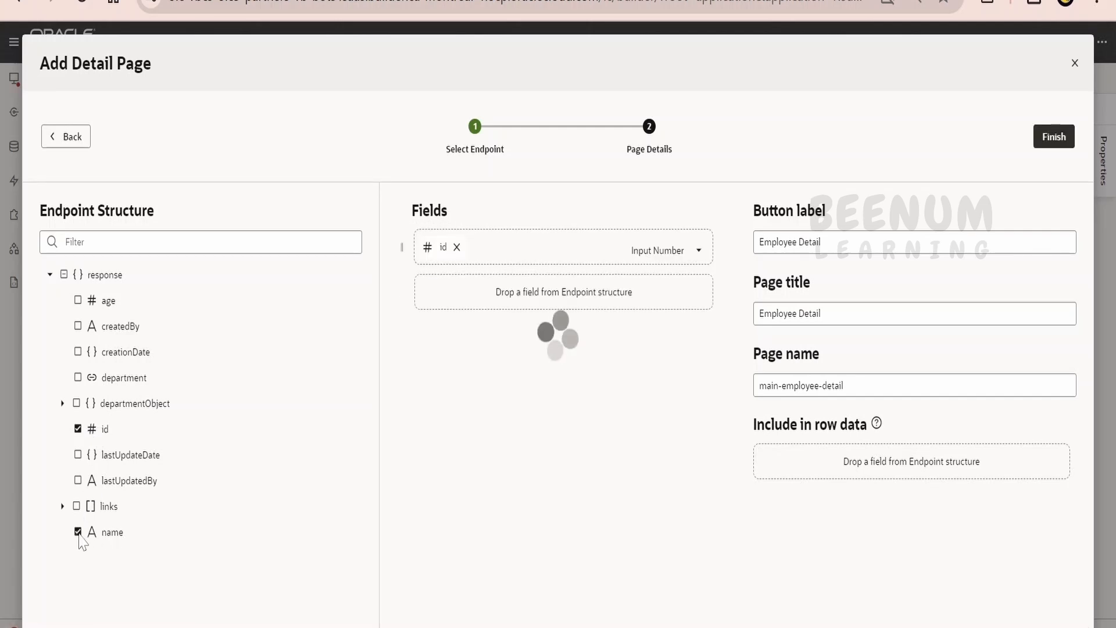
click(91, 455)
click(105, 482)
click(116, 353)
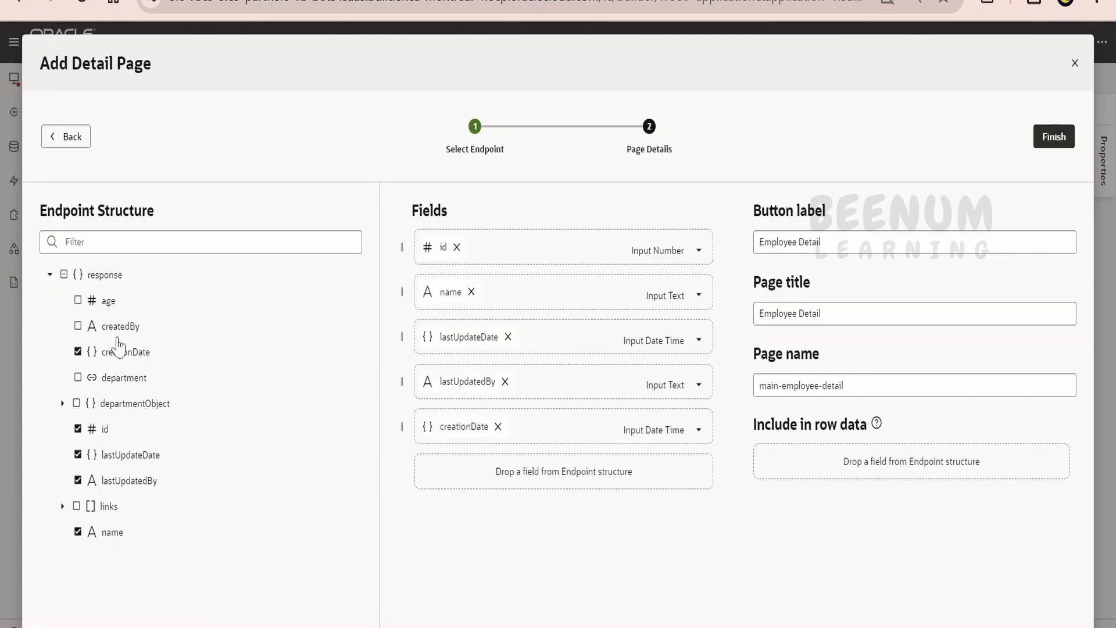
click(116, 327)
click(1056, 141)
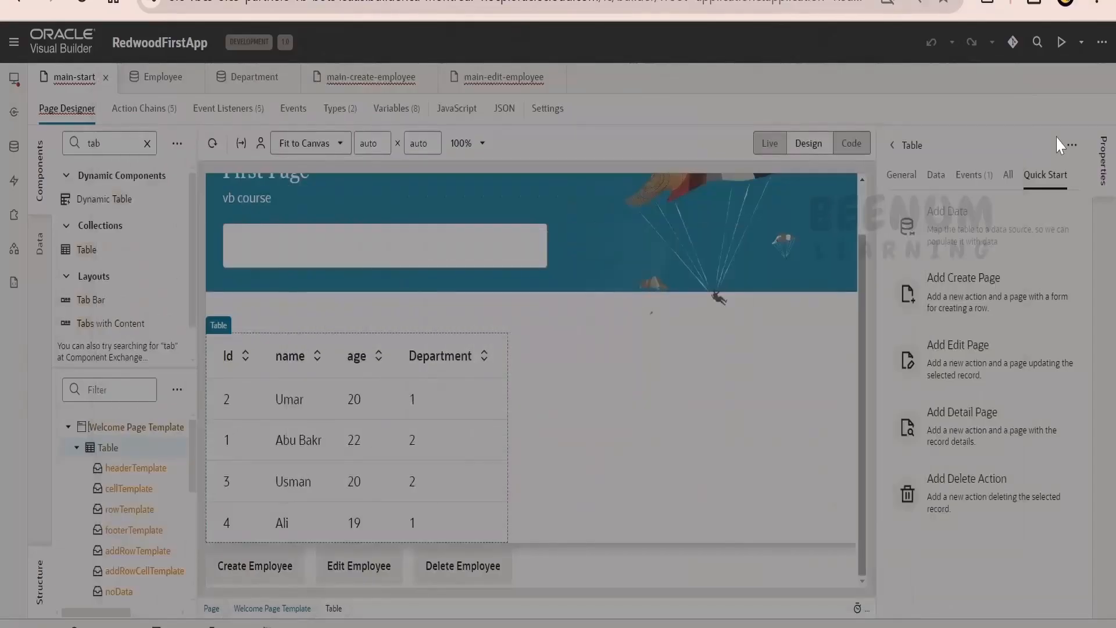
Open the Employee Detail page for the employee with id 2 from the live main-start page and check its entry in the page tree.
scroll(743, 510, down, 2)
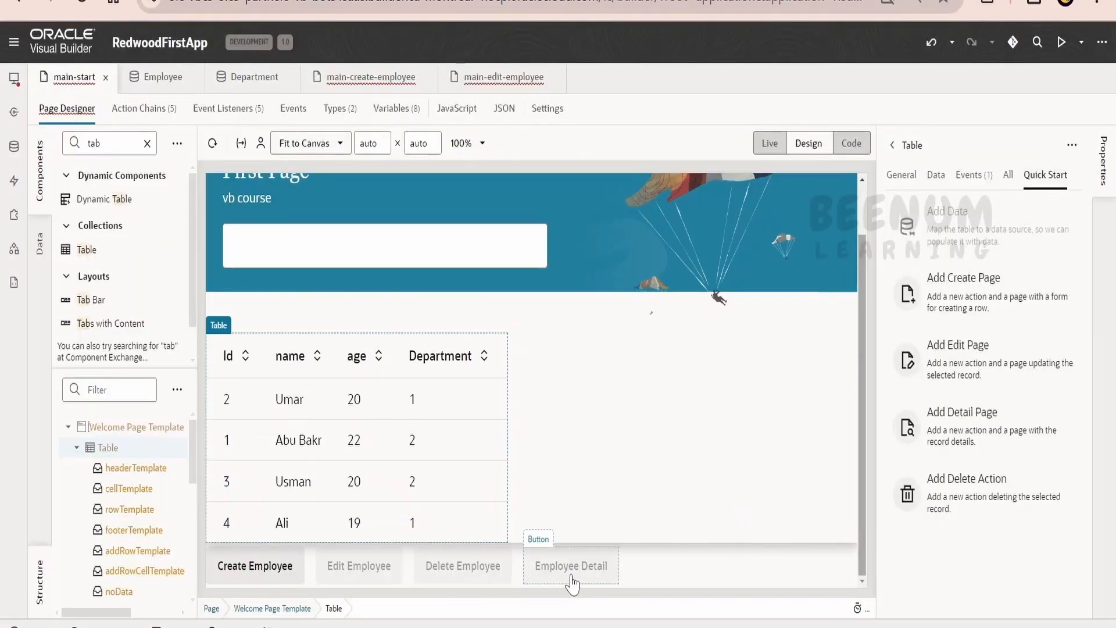
click(770, 143)
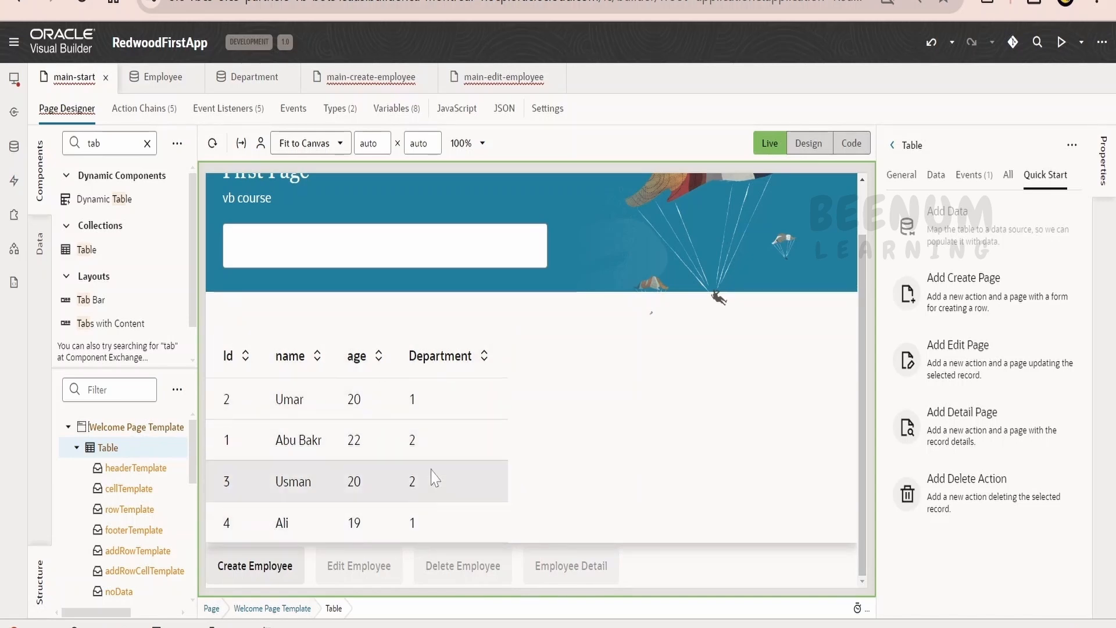
click(428, 413)
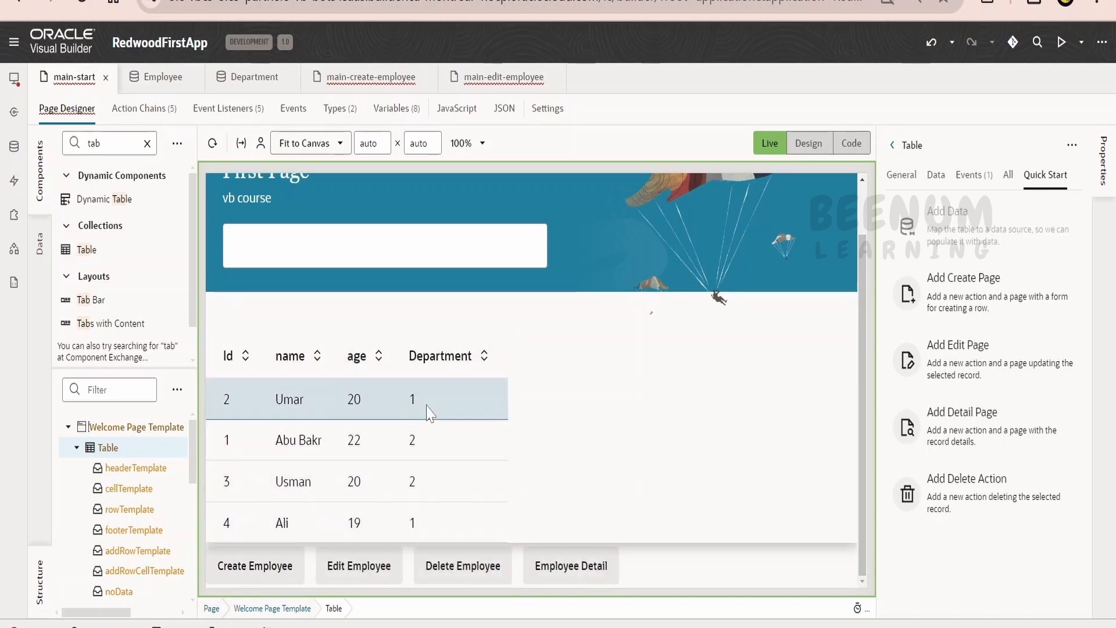
click(586, 574)
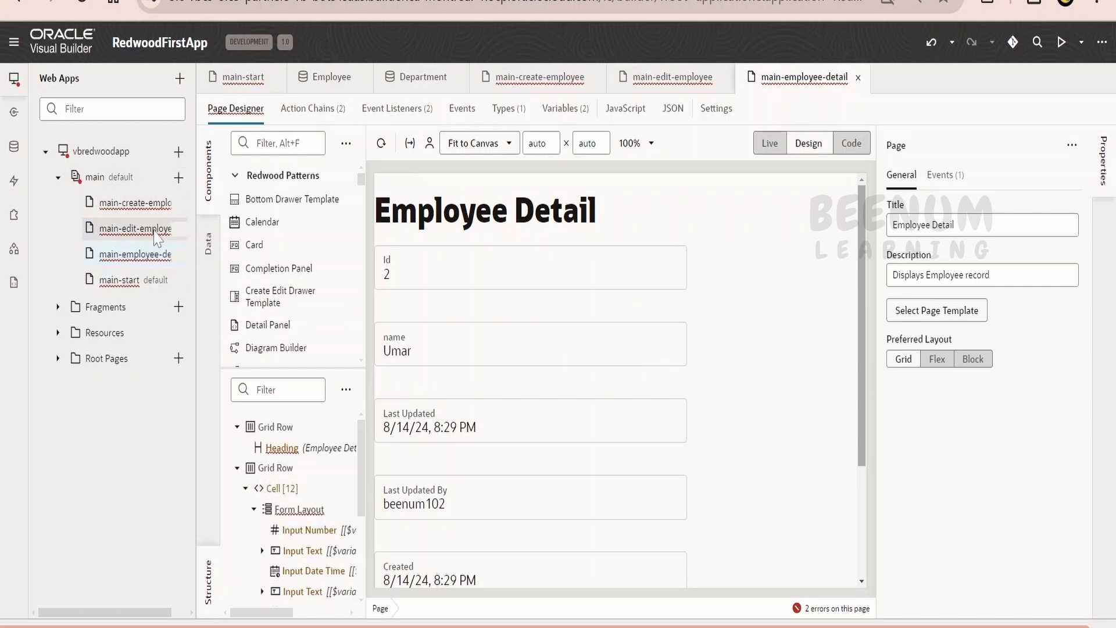
click(14, 79)
Review all fields of the Employee Detail page, including in live mode, and return to the main-start page.
scroll(450, 334, down, 3)
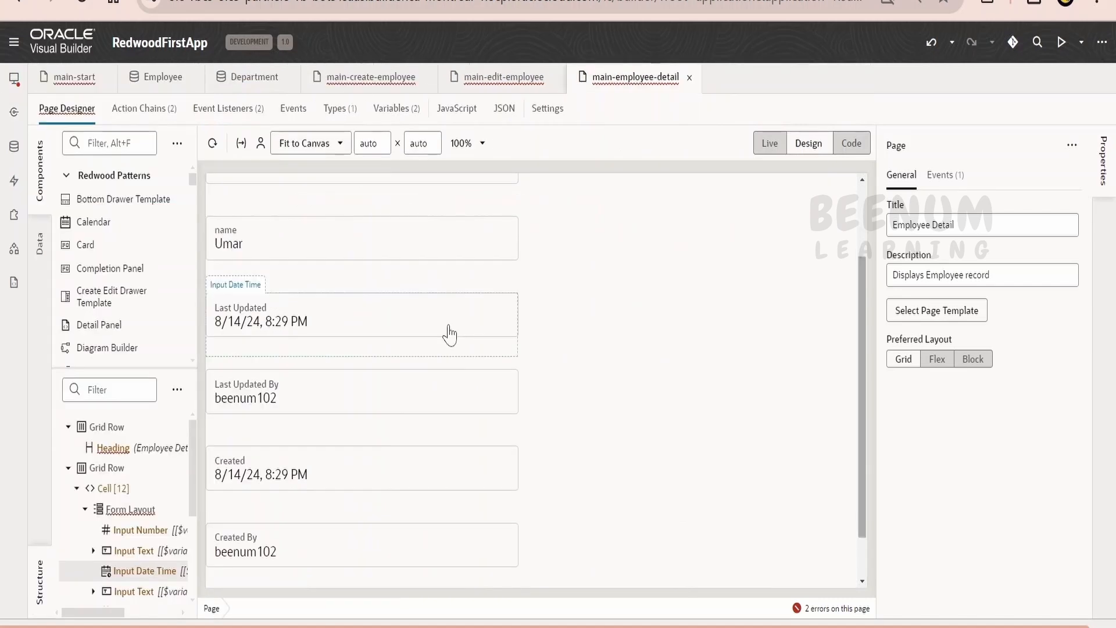
scroll(443, 356, up, 3)
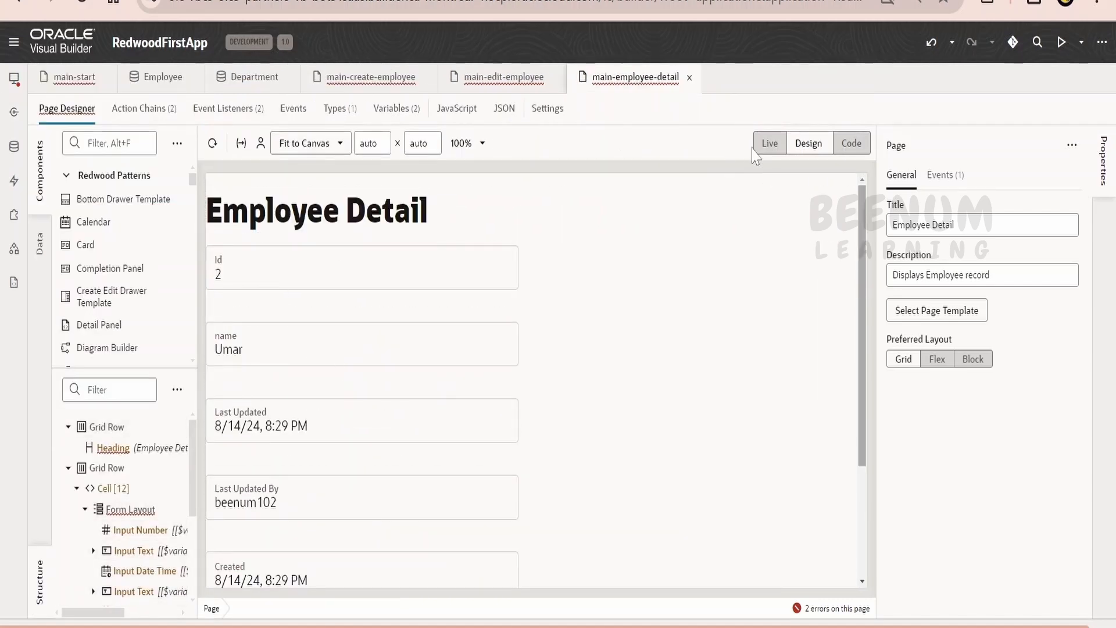
click(770, 144)
scroll(407, 454, down, 3)
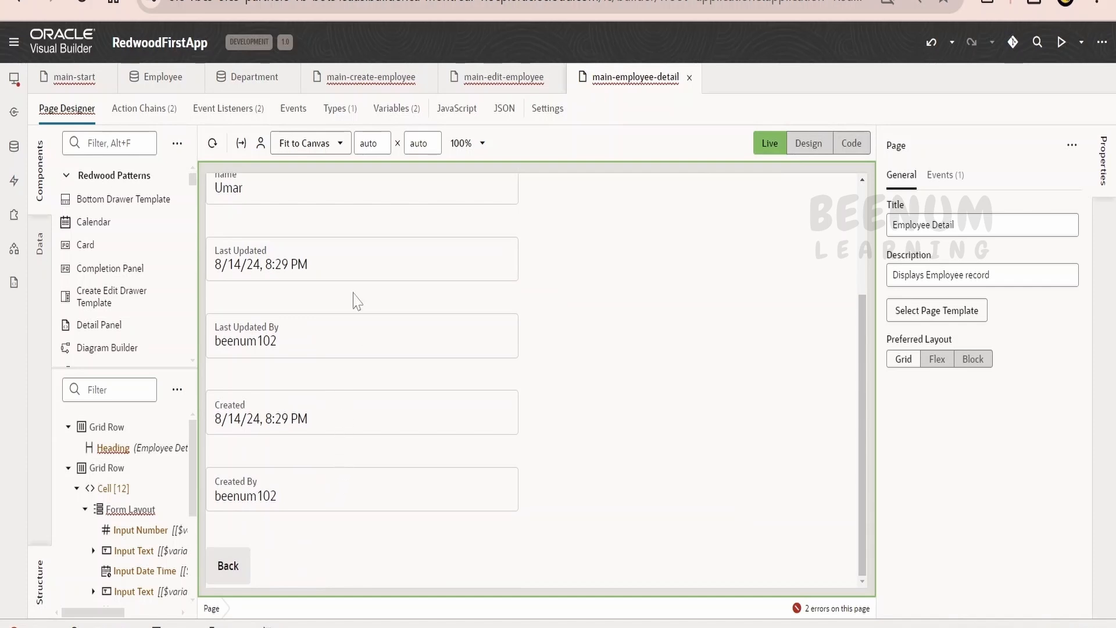
click(228, 576)
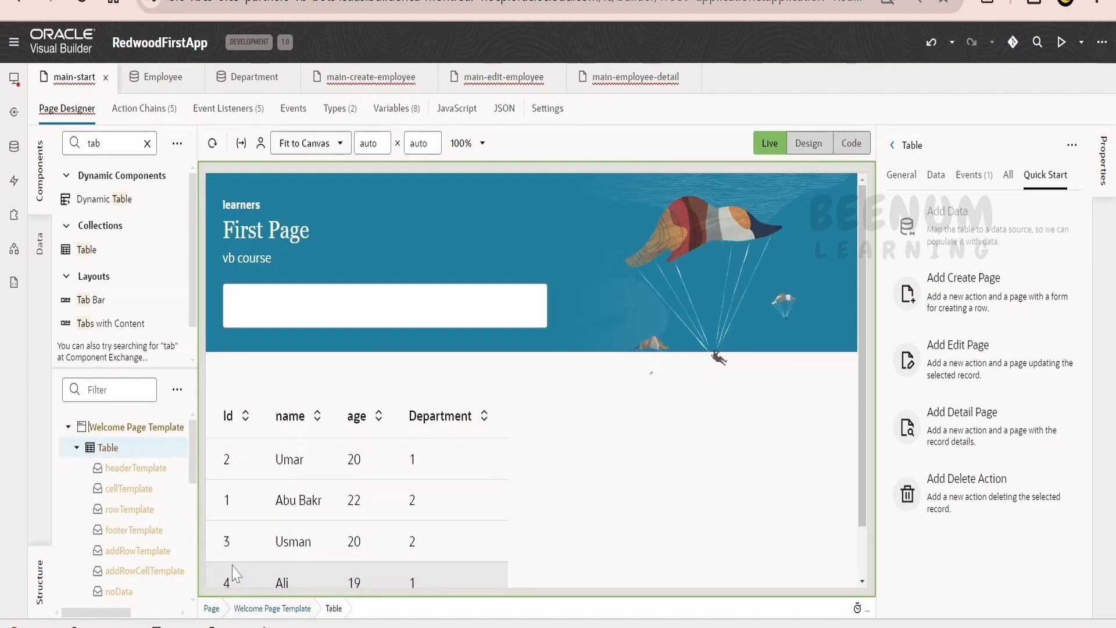
Inspect the Edit Employee button's event listener, its action chain and the employeeId input parameter in design mode.
click(808, 143)
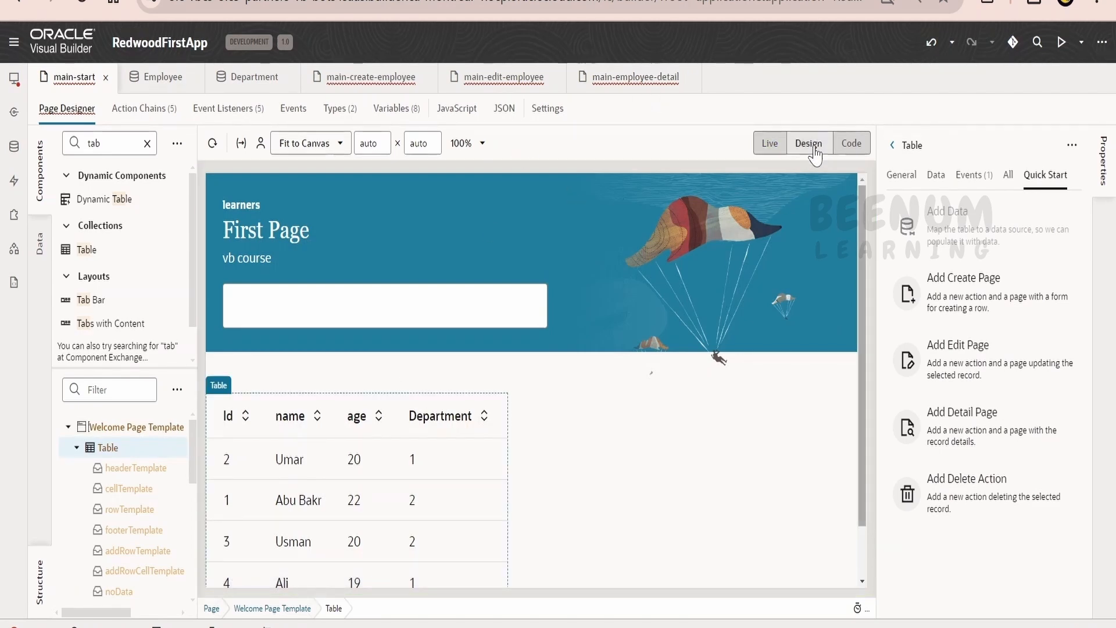
scroll(523, 407, down, 2)
click(359, 566)
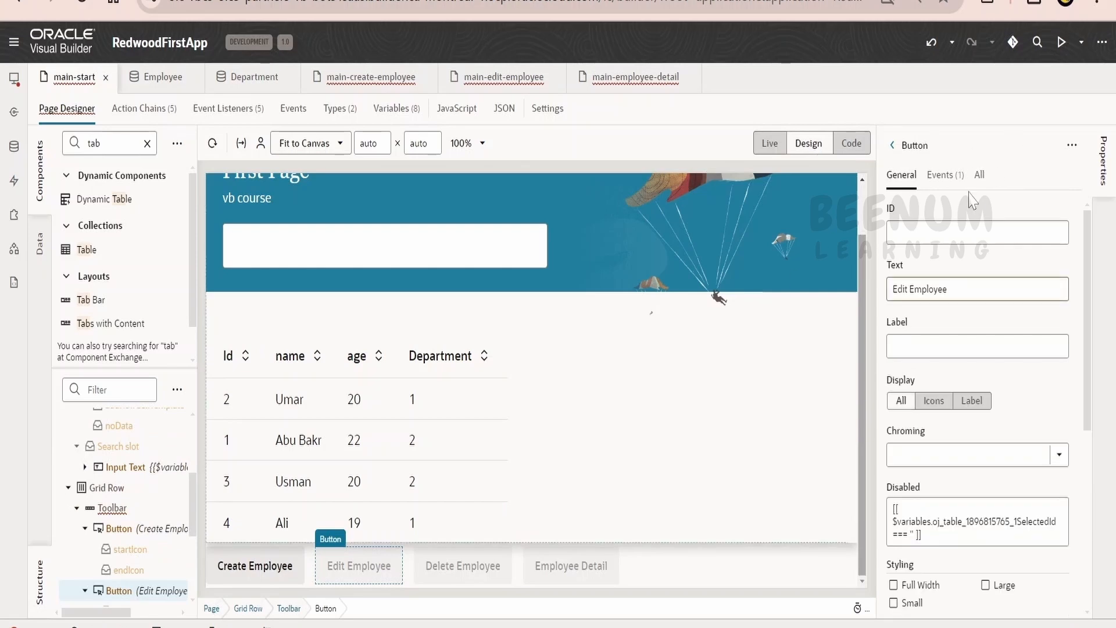
click(951, 177)
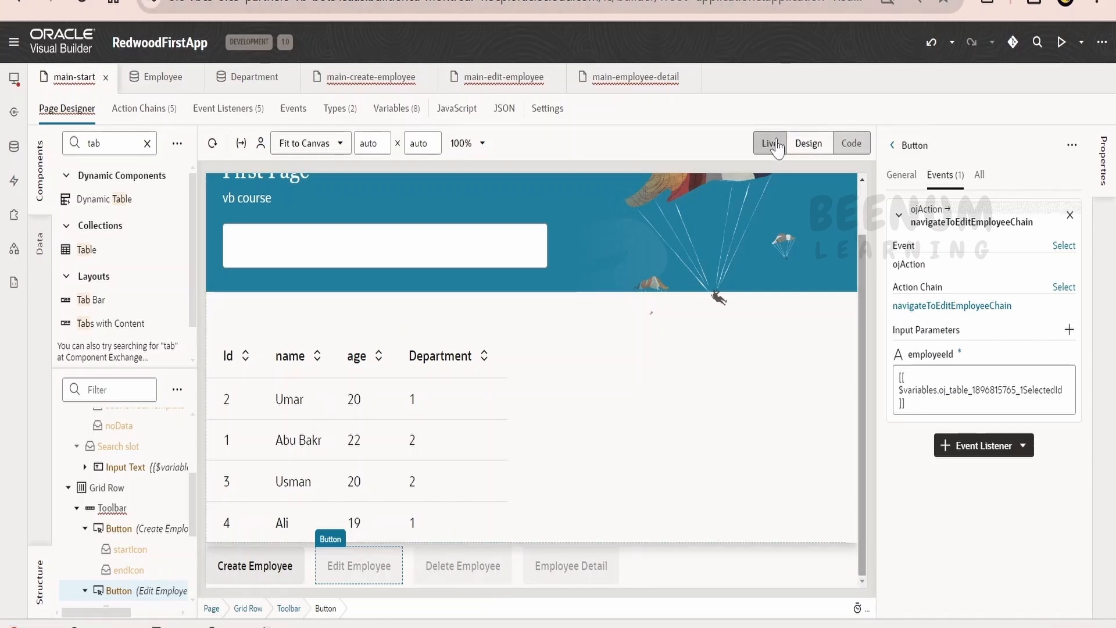
Show the table's general properties and select the employee row with id 1 in live mode.
click(365, 454)
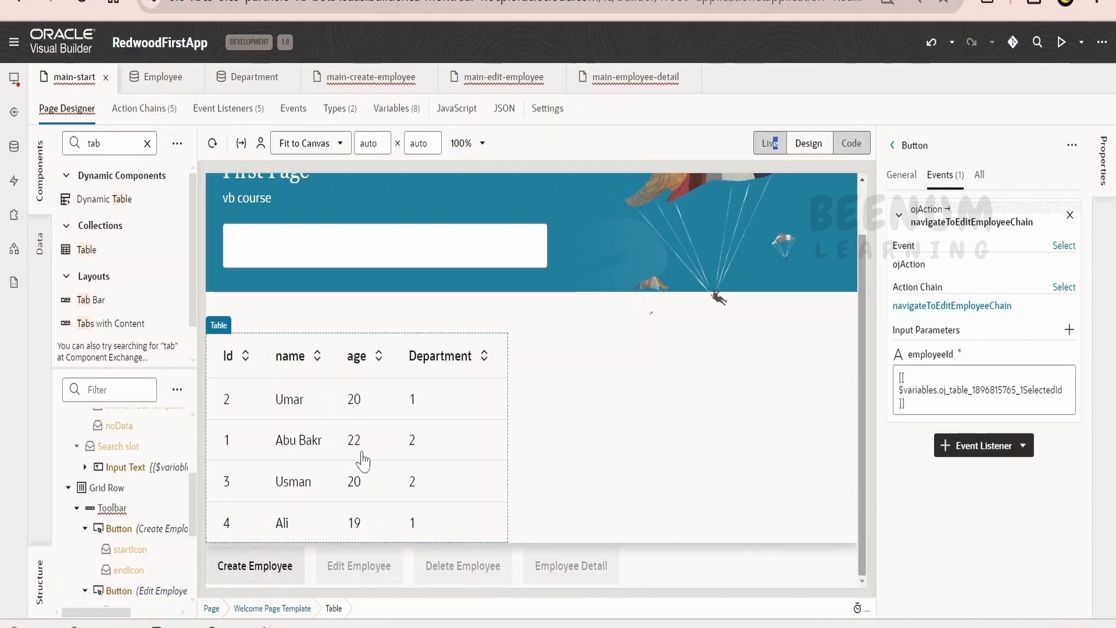
click(902, 174)
click(770, 143)
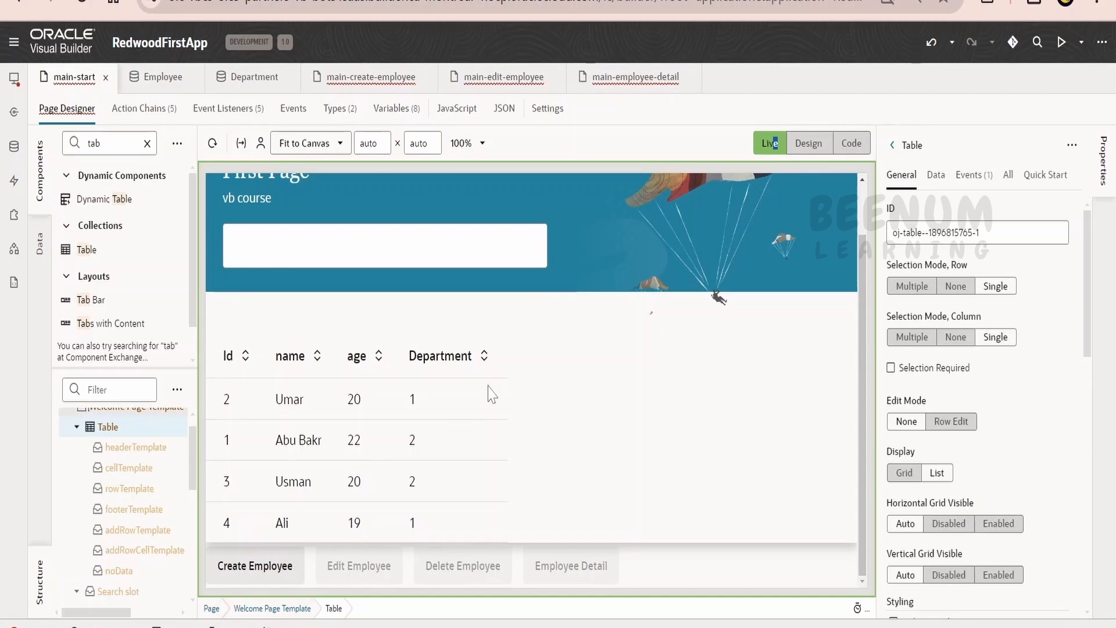
click(391, 449)
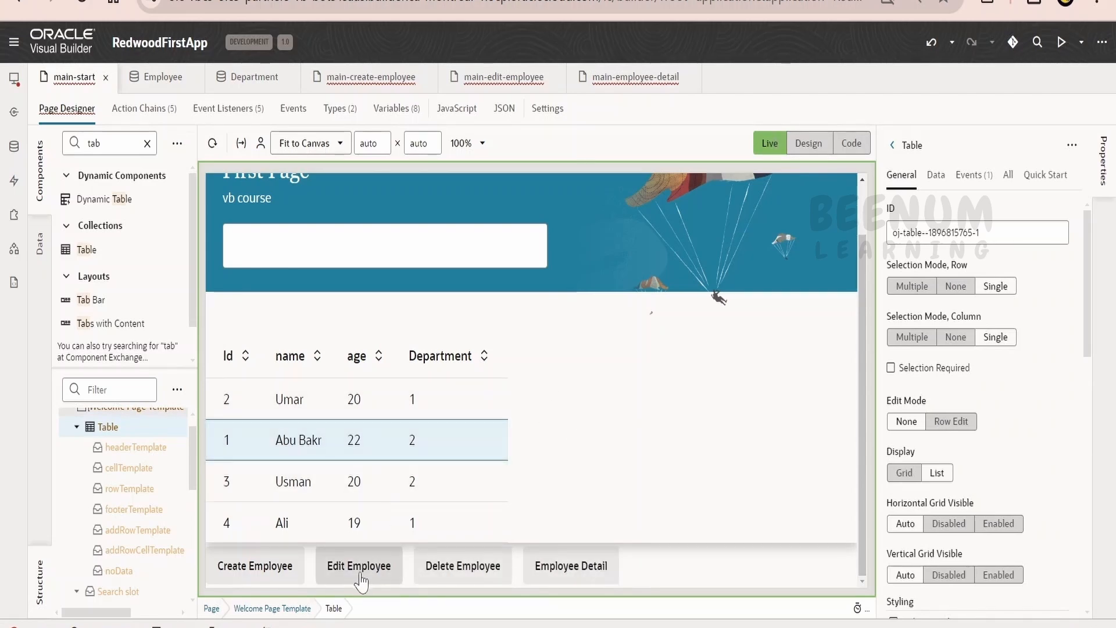